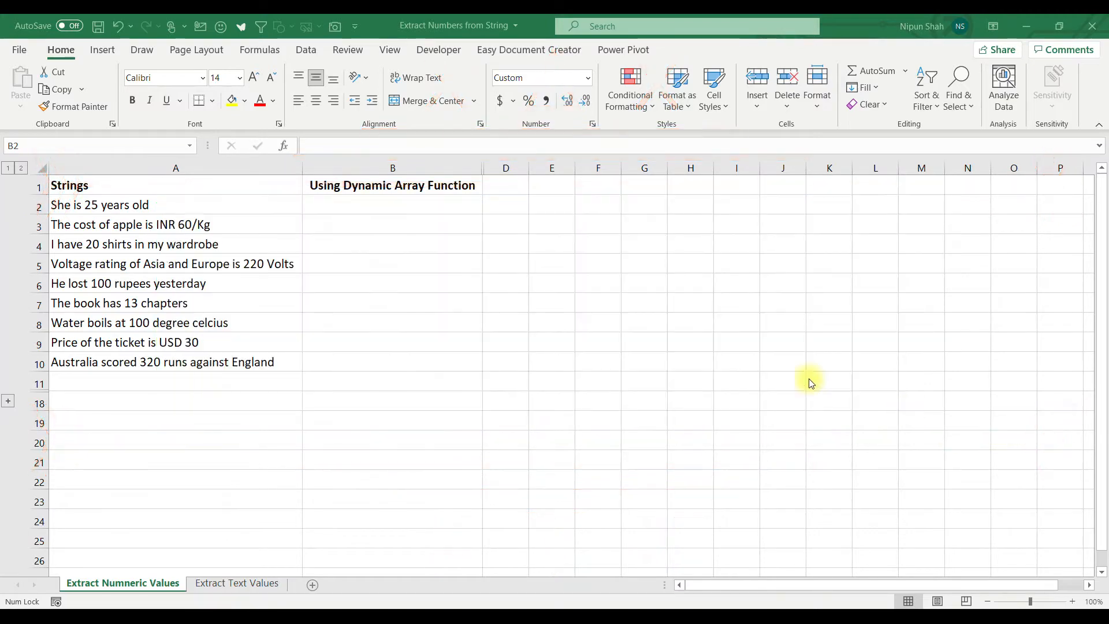
left_click(279, 203)
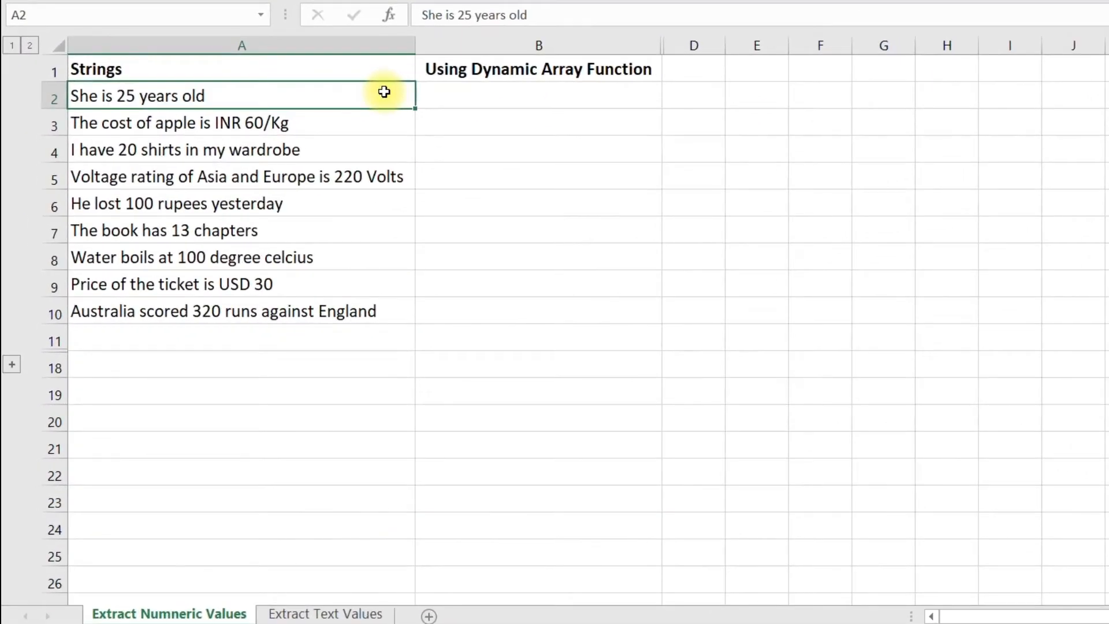
left_click_drag(384, 92, 396, 319)
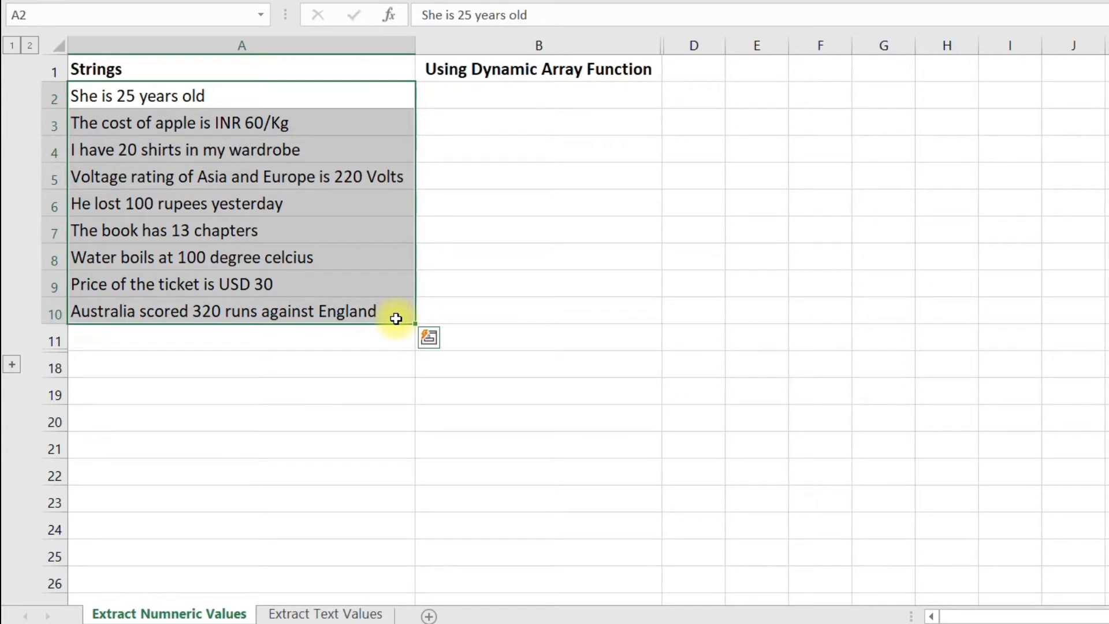
- Enter the formula =SEQUENCE(LEN(A2)) in cell B2 to generate one row number per character of the first string
left_click(463, 101)
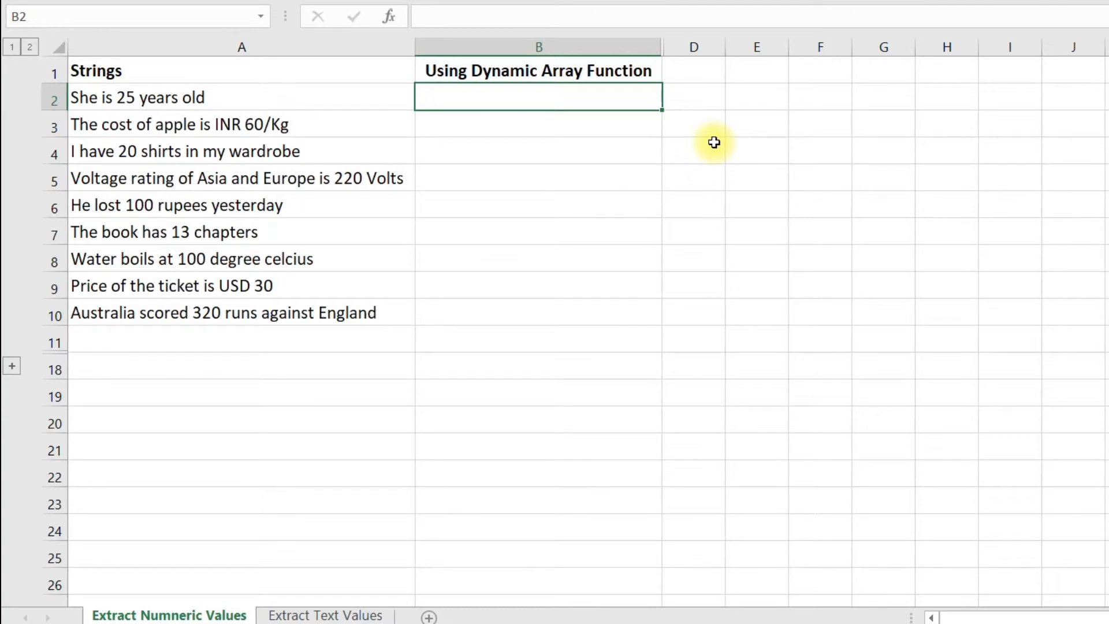
type("=seq")
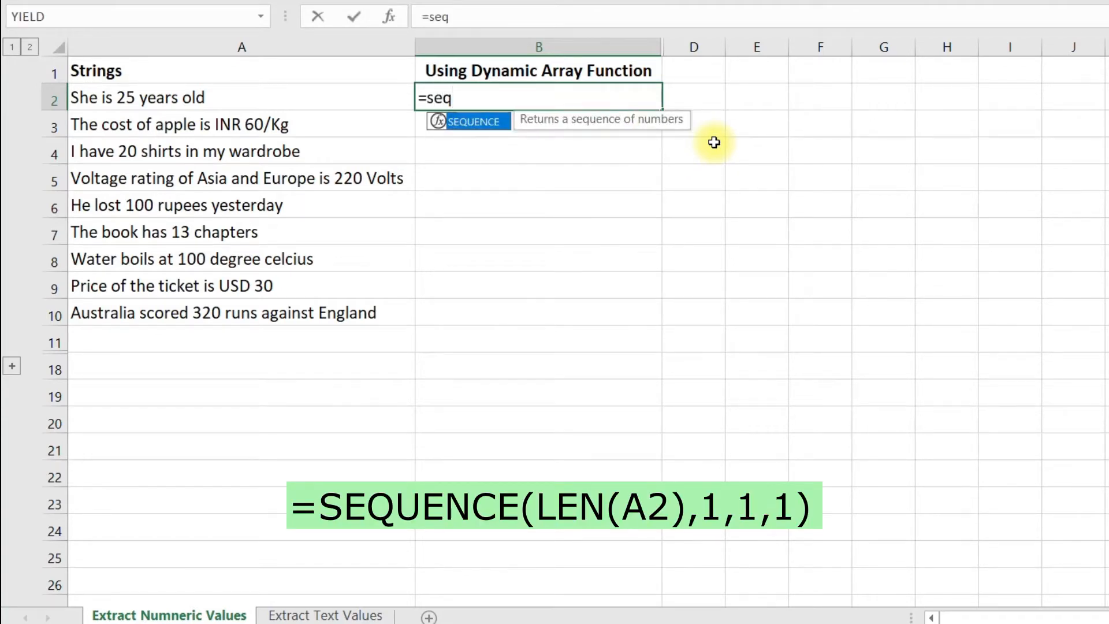
key("Tab")
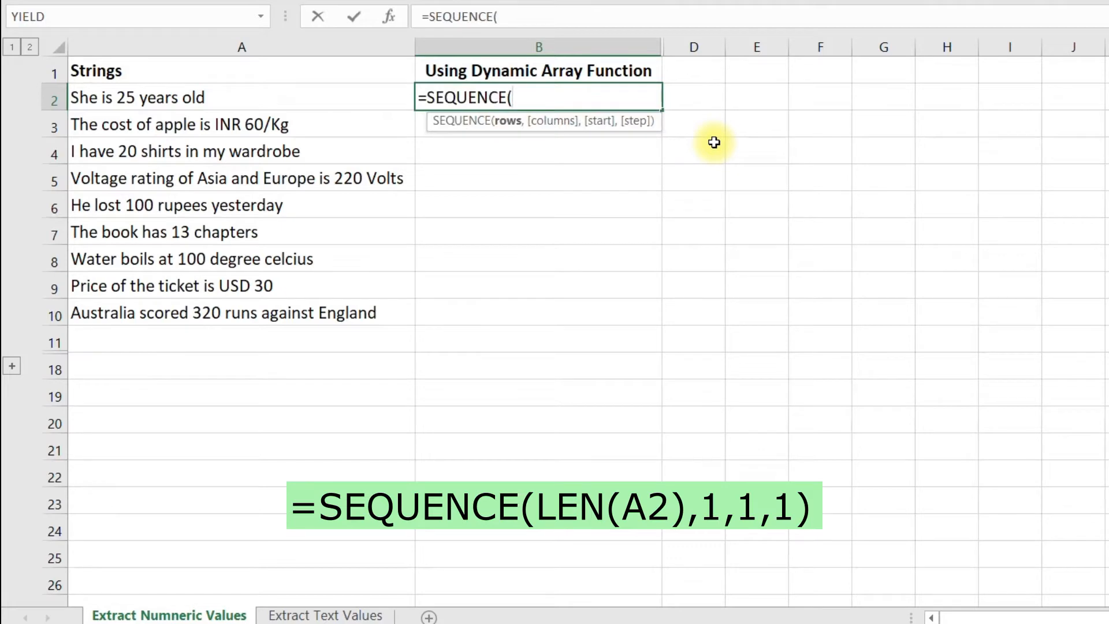
type("le")
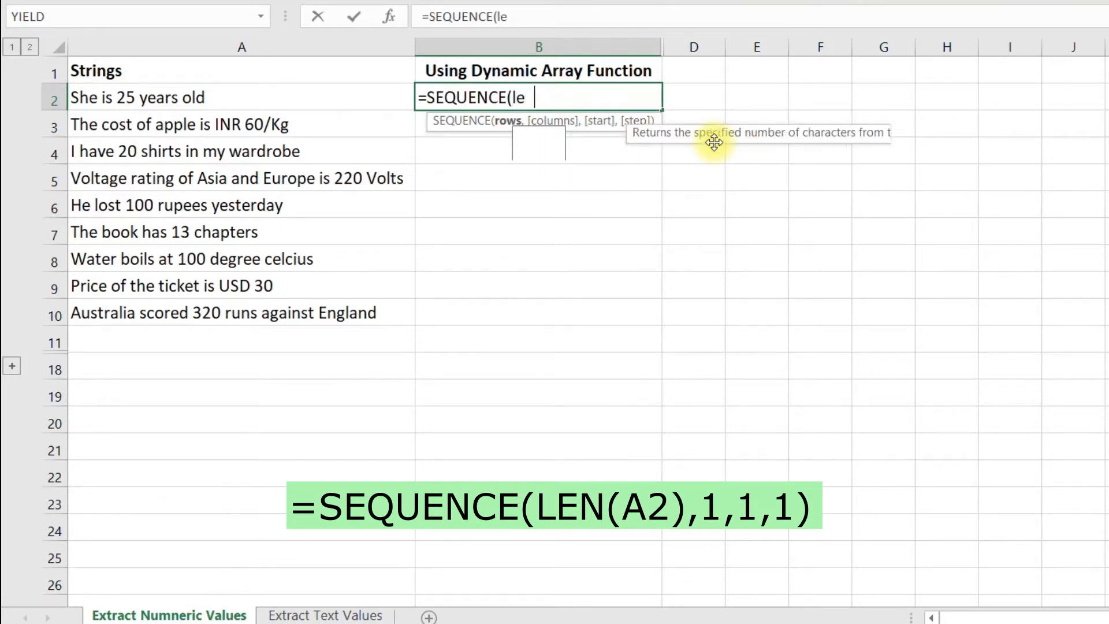
key("Tab")
left_click(340, 100)
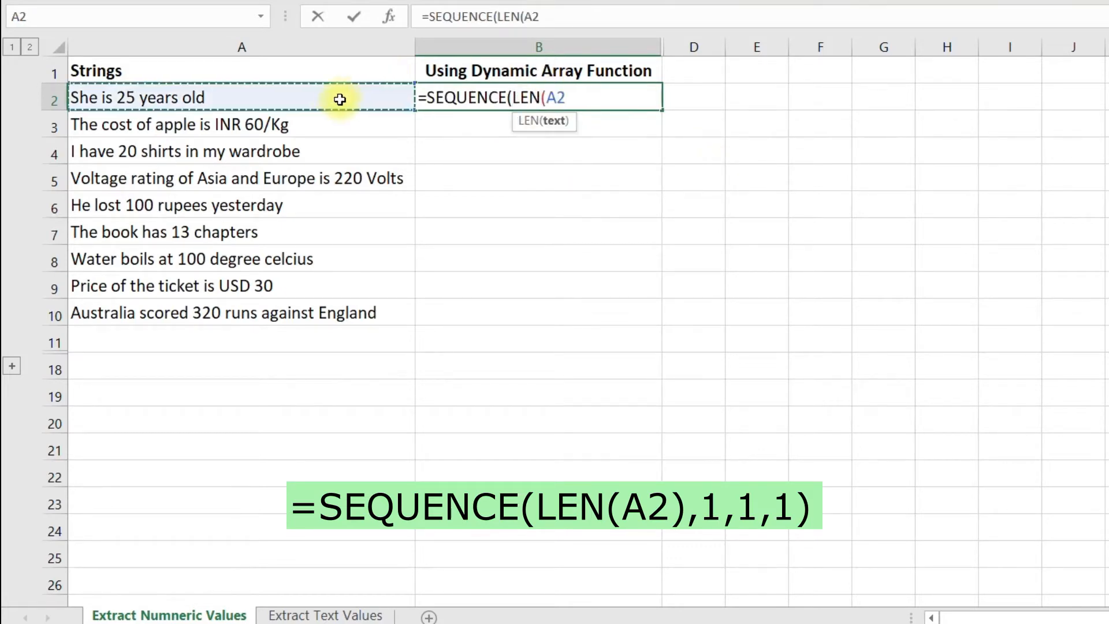
type(")")
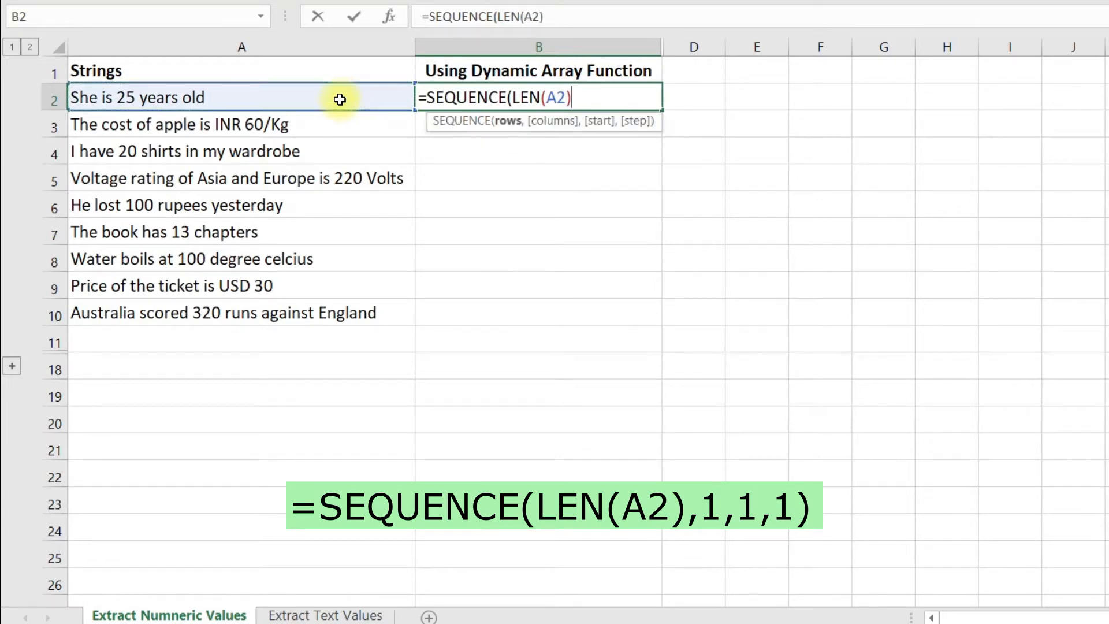
key("Return")
left_click(564, 96)
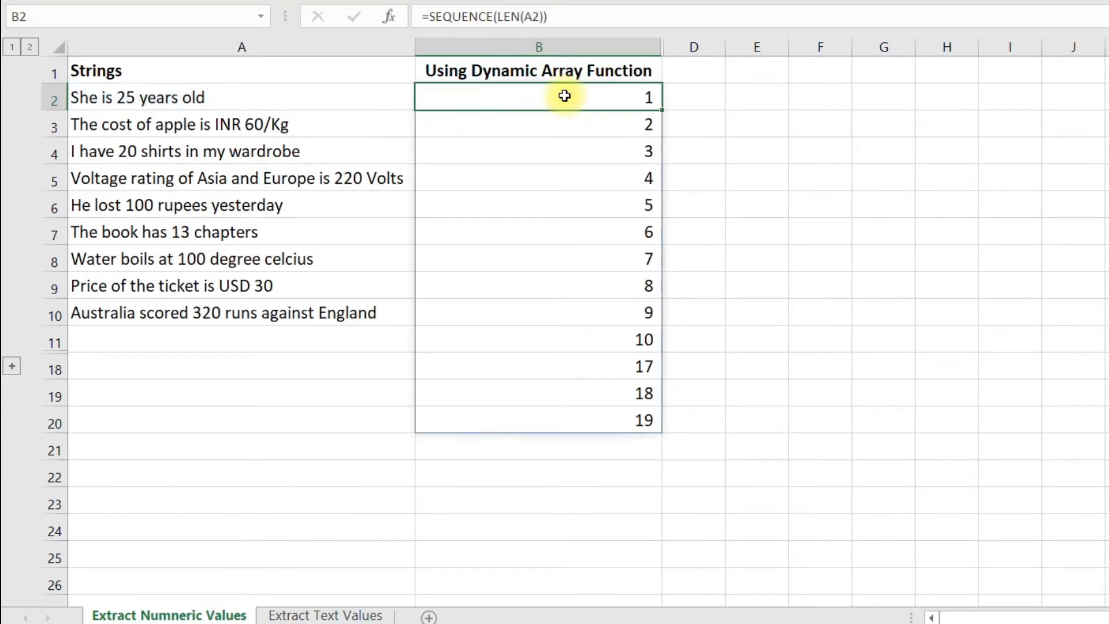
left_click_drag(564, 95, 594, 413)
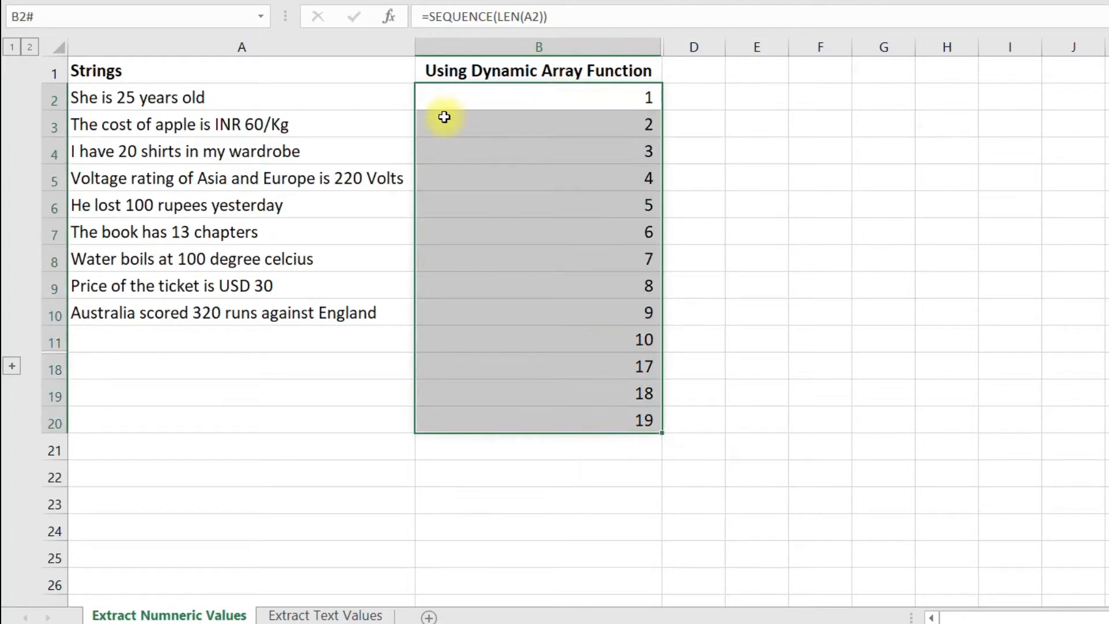
left_click(380, 96)
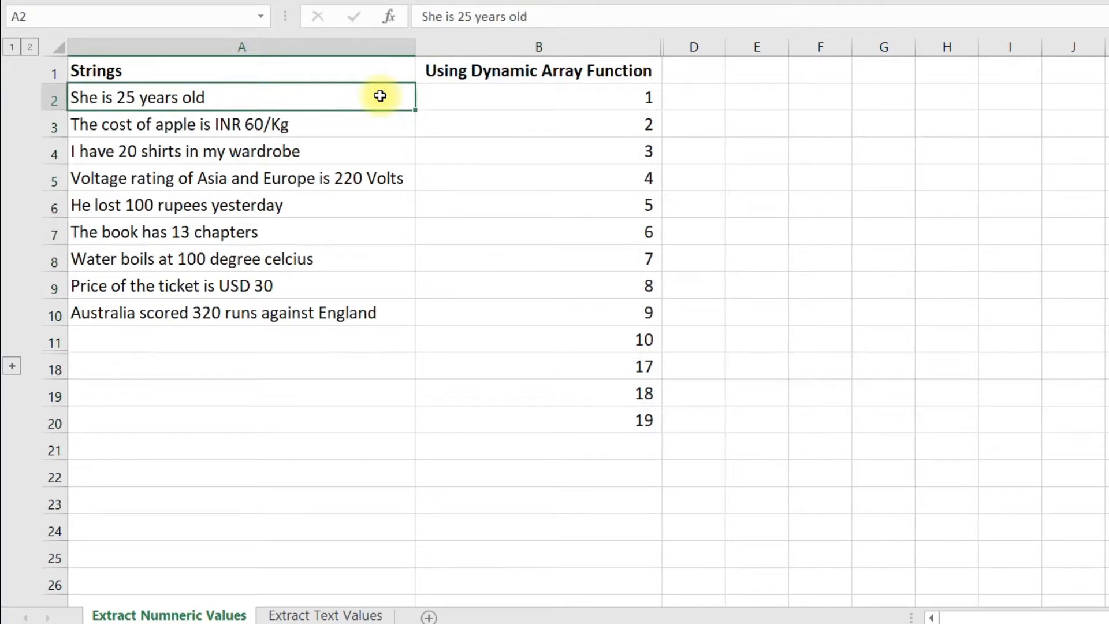
- Wrap the B2 formula in MID to split the string into single characters: =MID(A2,SEQUENCE(LEN(A2)),1)
left_click(523, 94)
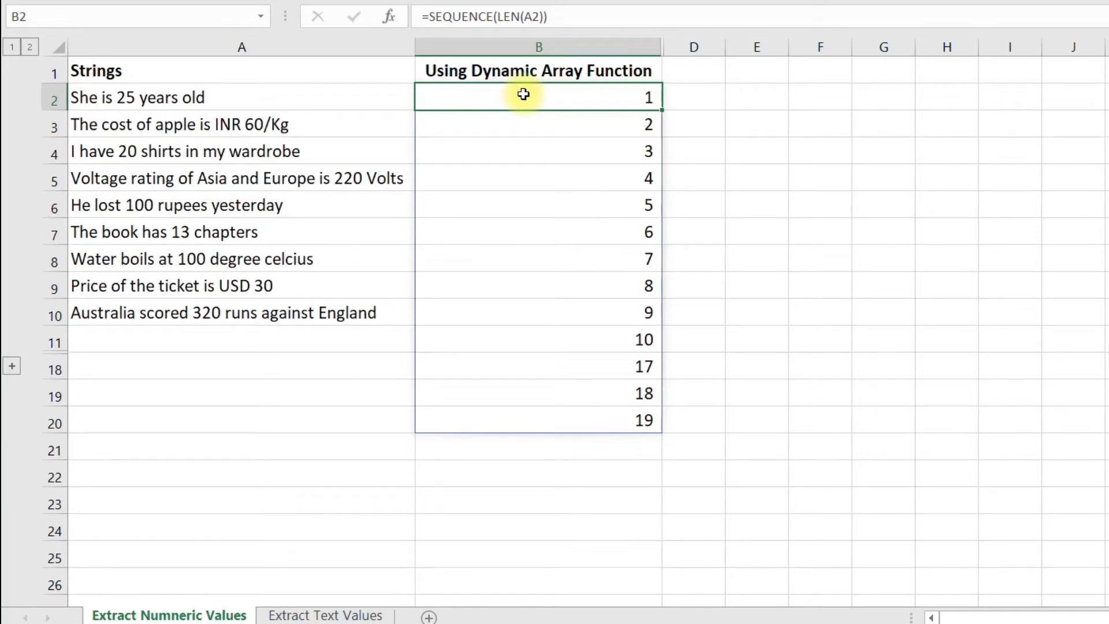
double_click(523, 94)
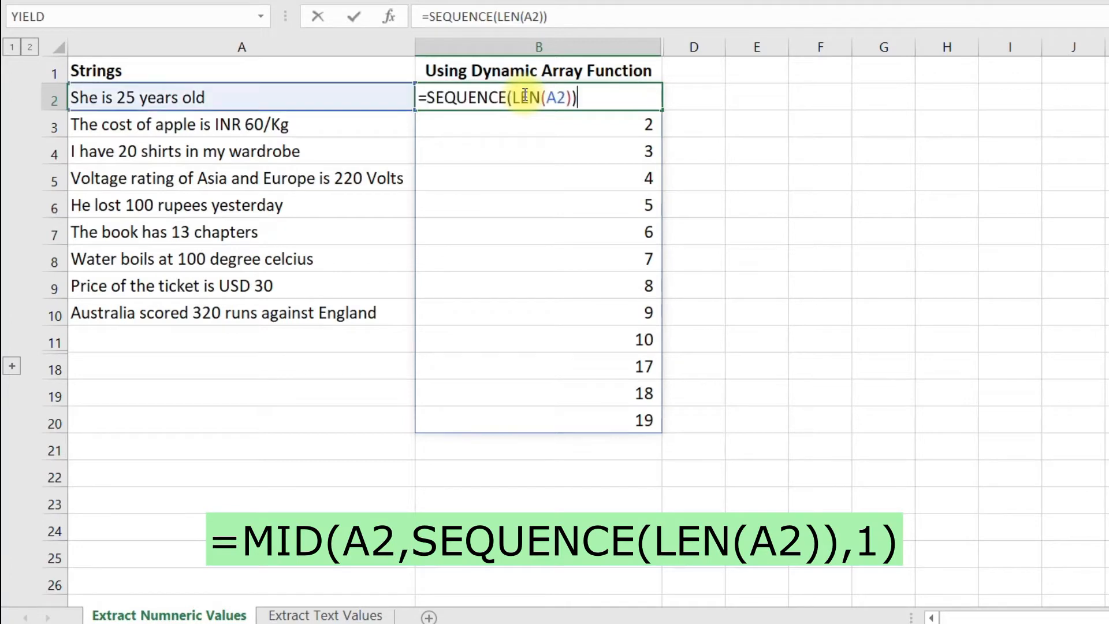
left_click(430, 101)
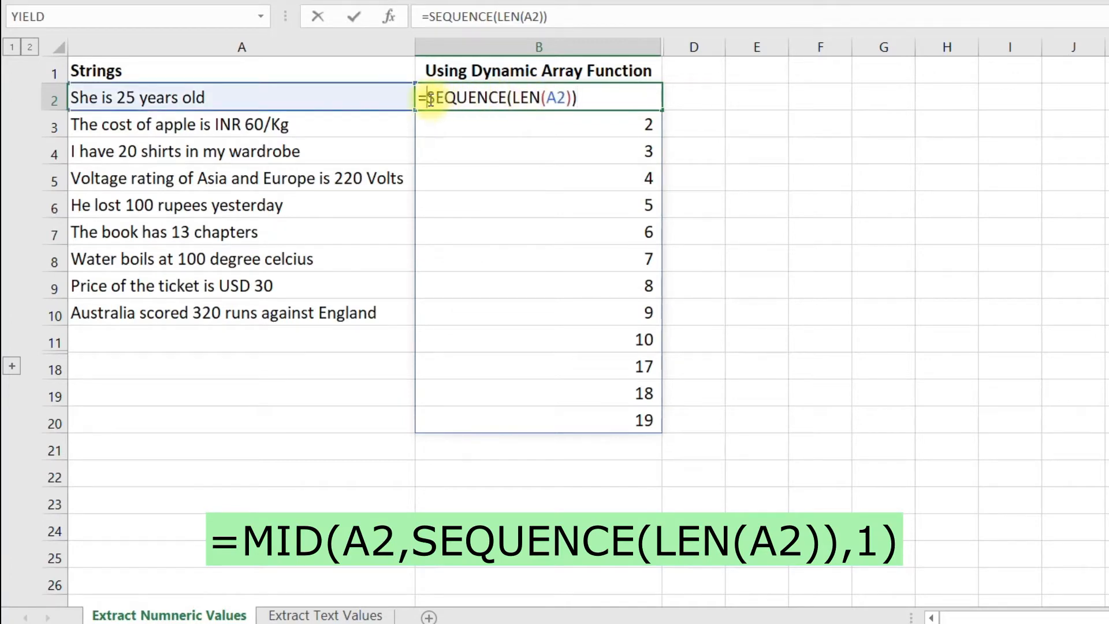
type("mid")
key("Tab")
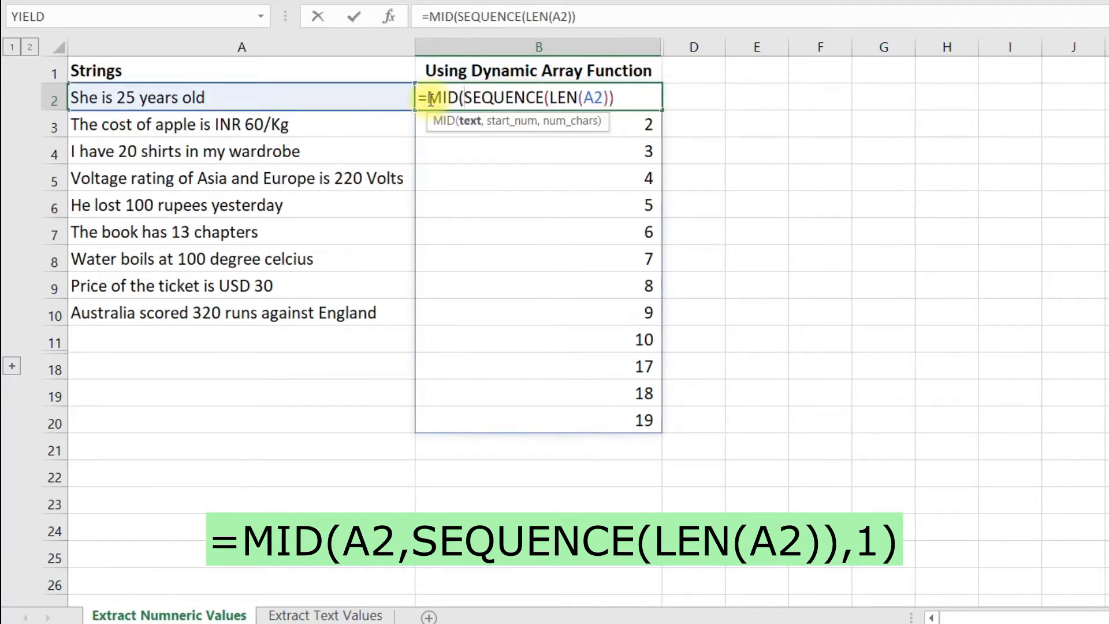
left_click(359, 96)
type(",")
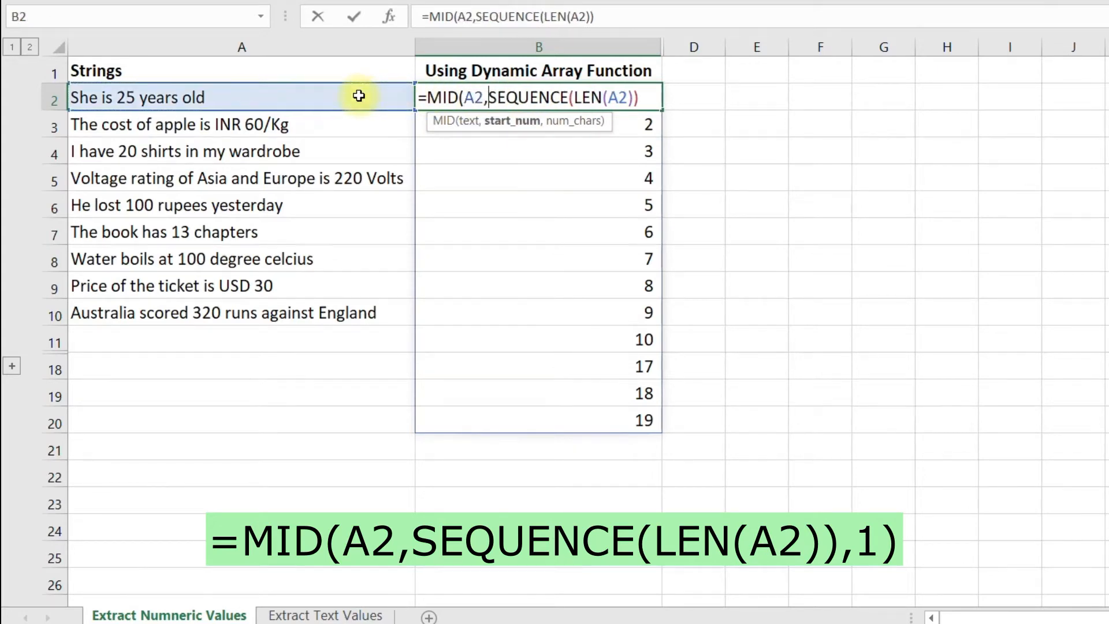
left_click(655, 100)
type(",")
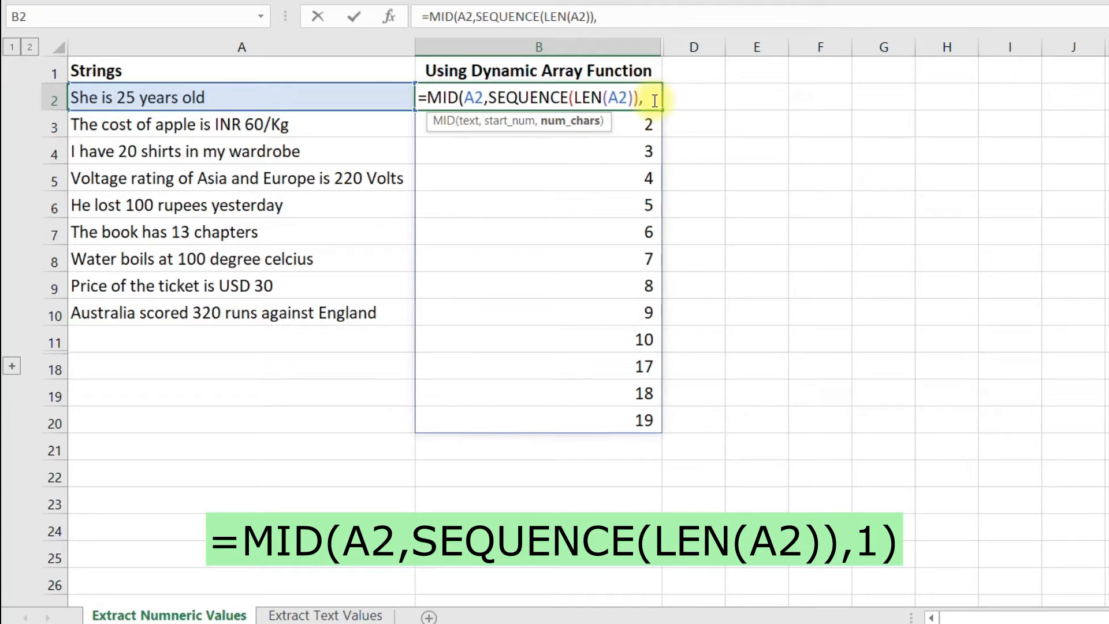
type("1)")
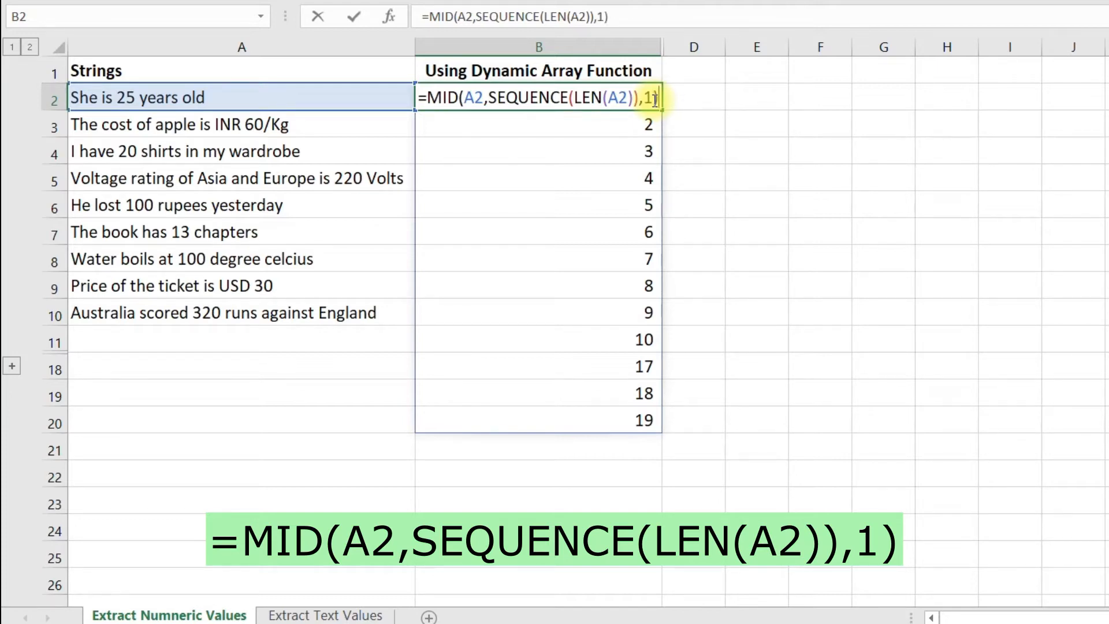
key("Return")
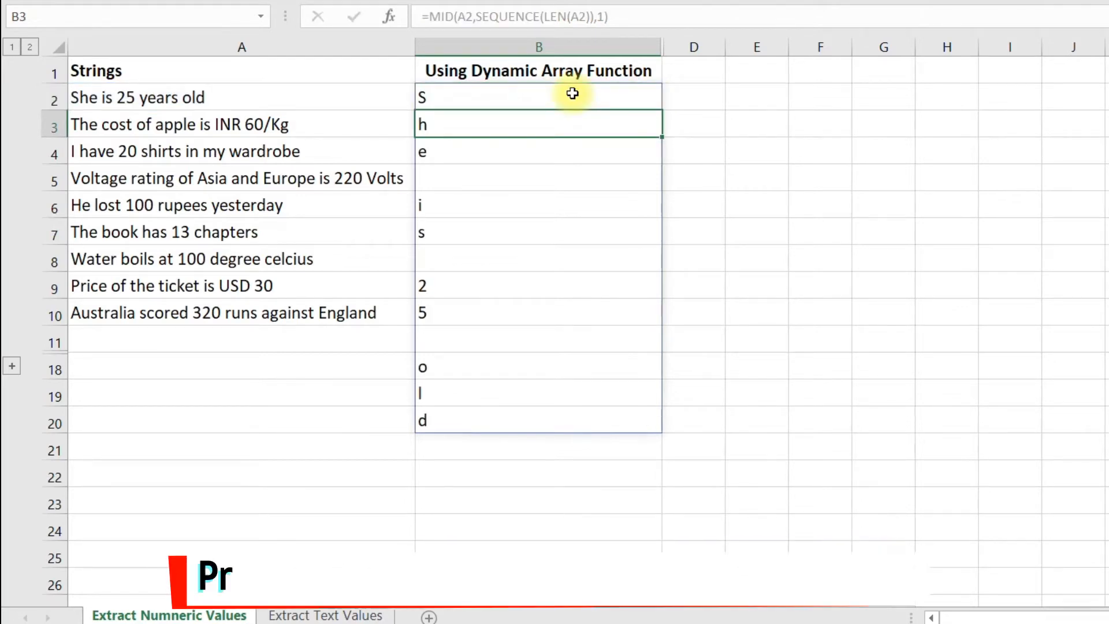
left_click(572, 94)
left_click(572, 122)
left_click(572, 155)
- Multiply the MID result in B2 by 1, making the formula =MID(A2,SEQUENCE(LEN(A2)),1)*1
left_click(577, 99)
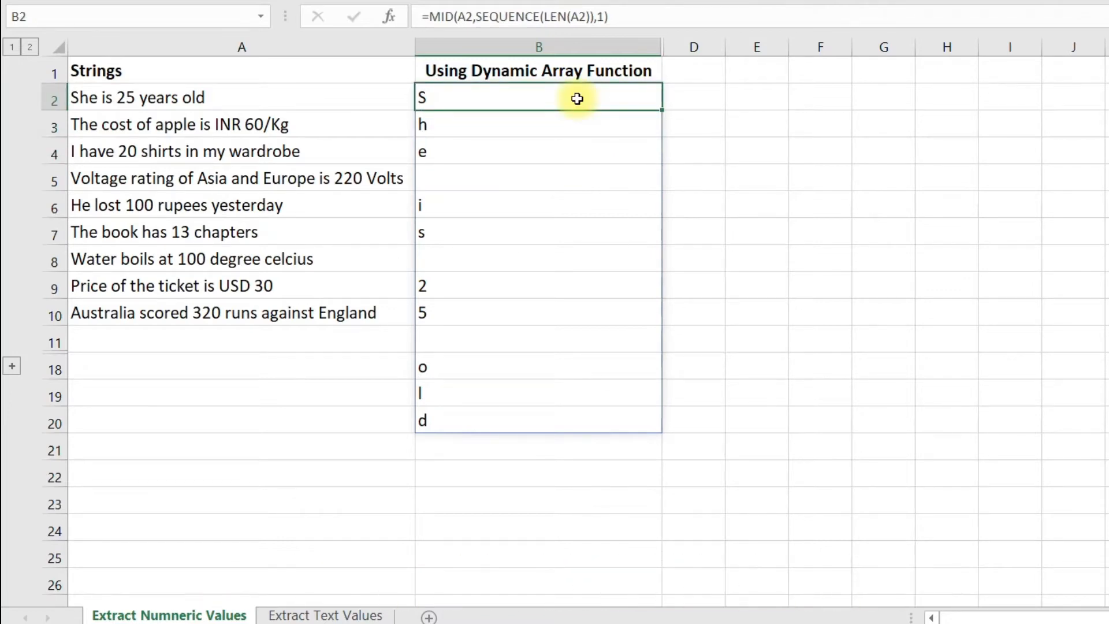
left_click(686, 17)
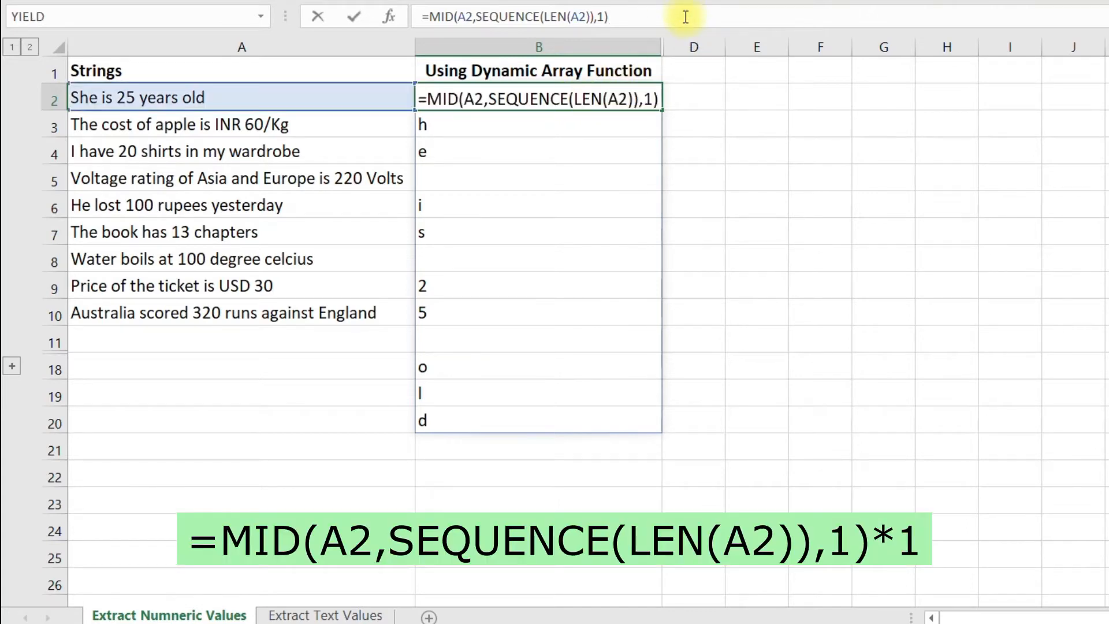
type("*1")
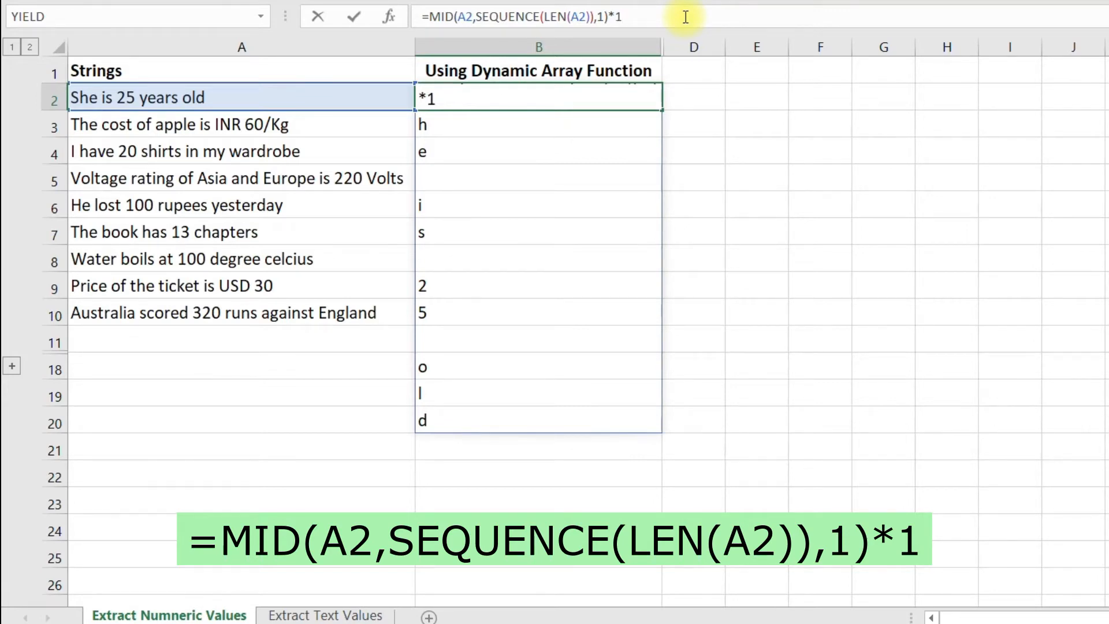
key("Return")
- Wrap the B2 formula in IFERROR with an empty string as fallback: =IFERROR(MID(A2,SEQUENCE(LEN(A2)),1)*1,"")
left_click(589, 101)
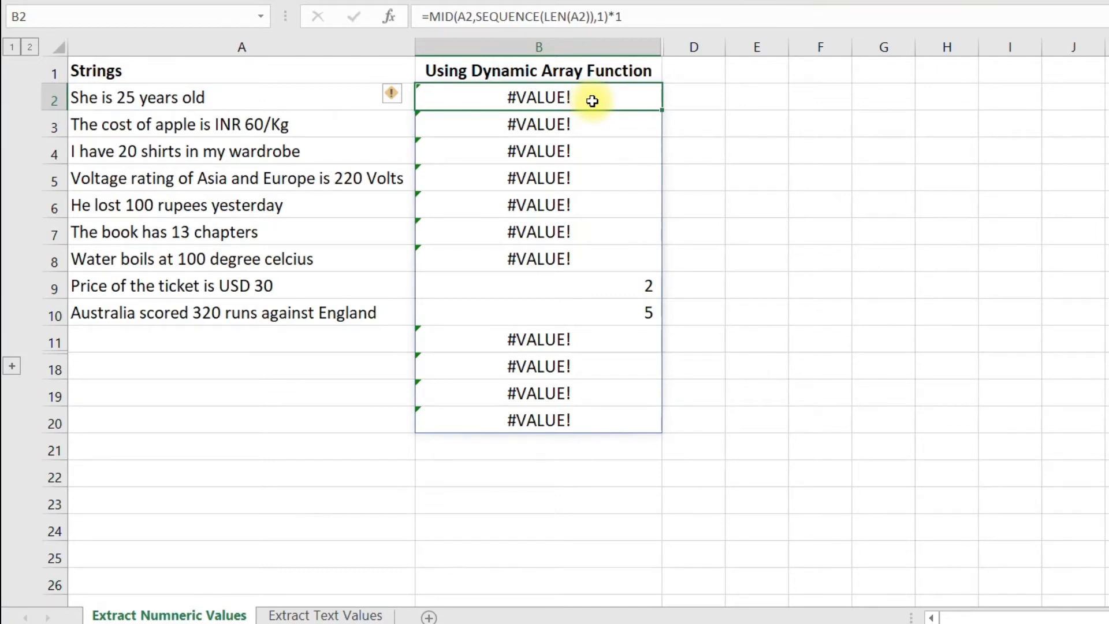
key("F2")
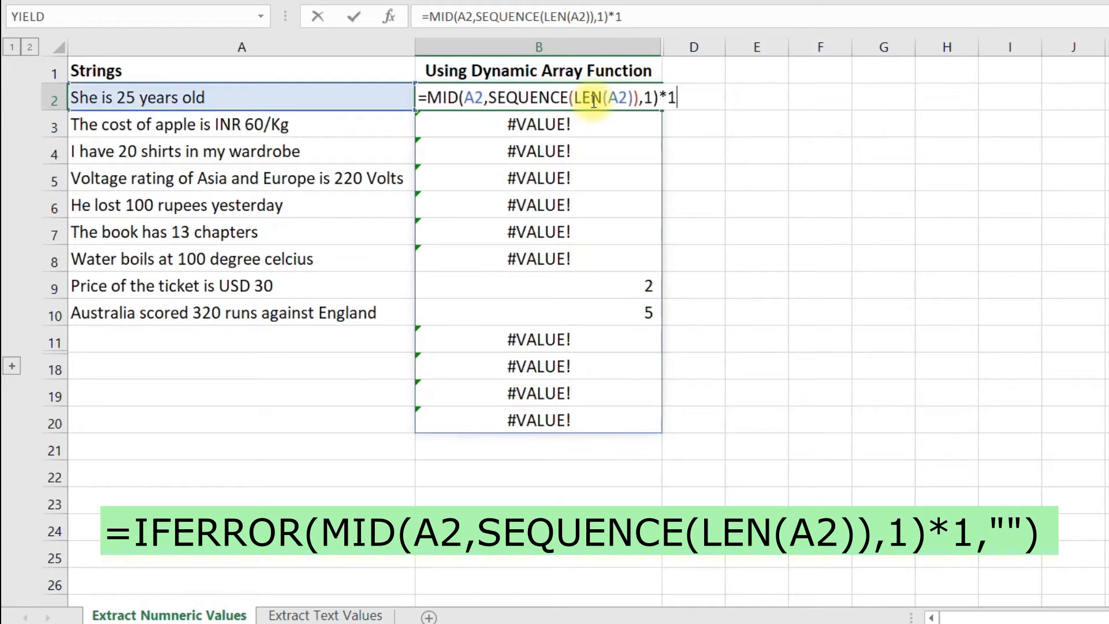
left_click(428, 98)
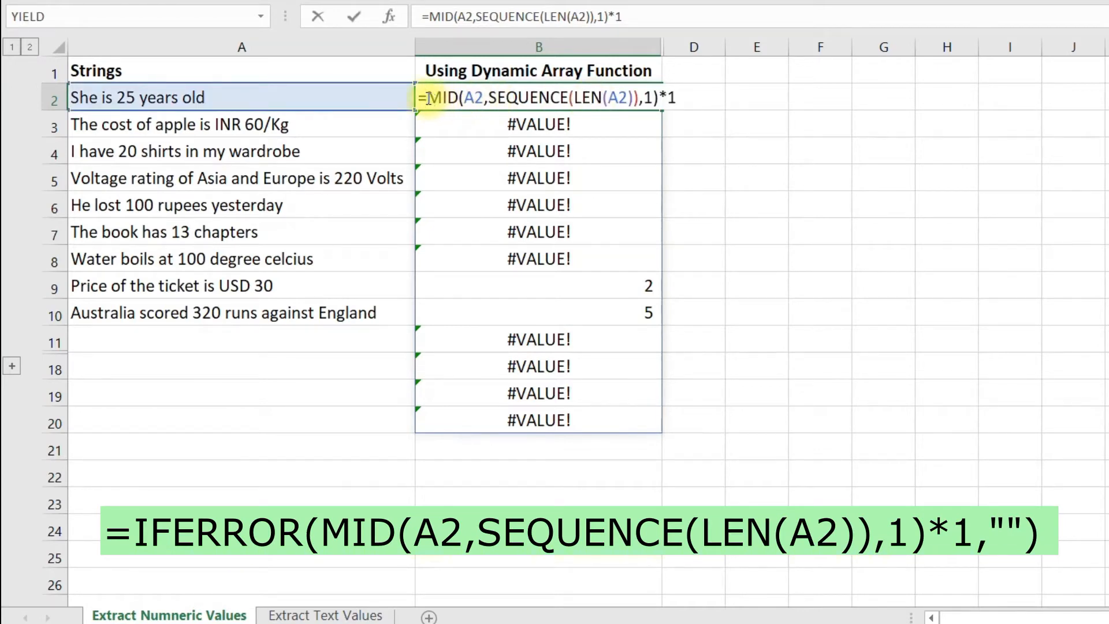
type("iferror")
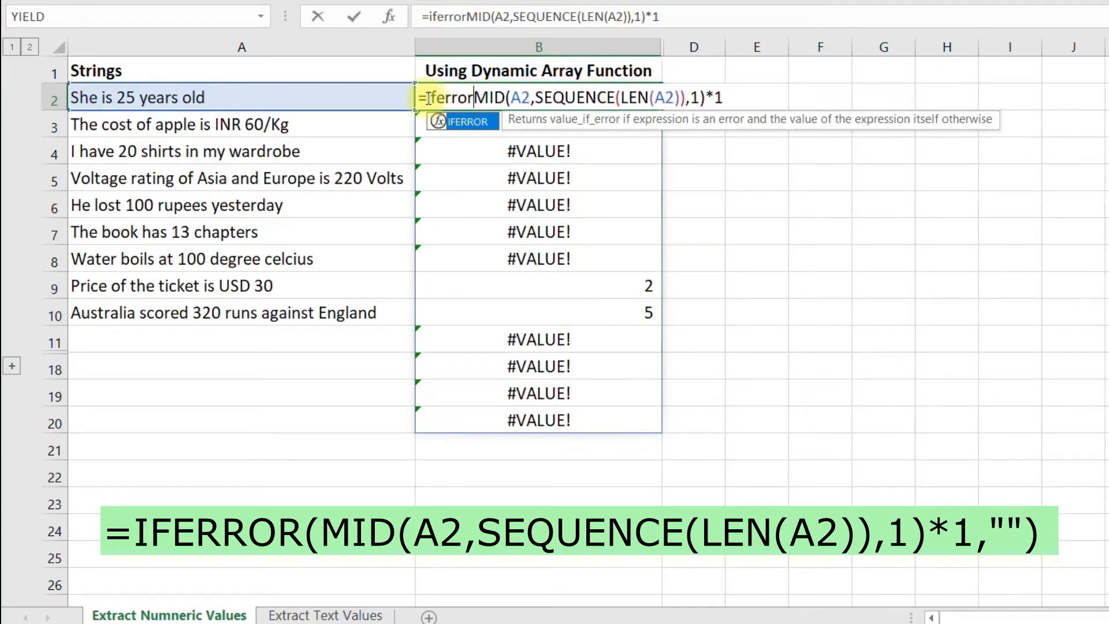
key("Tab")
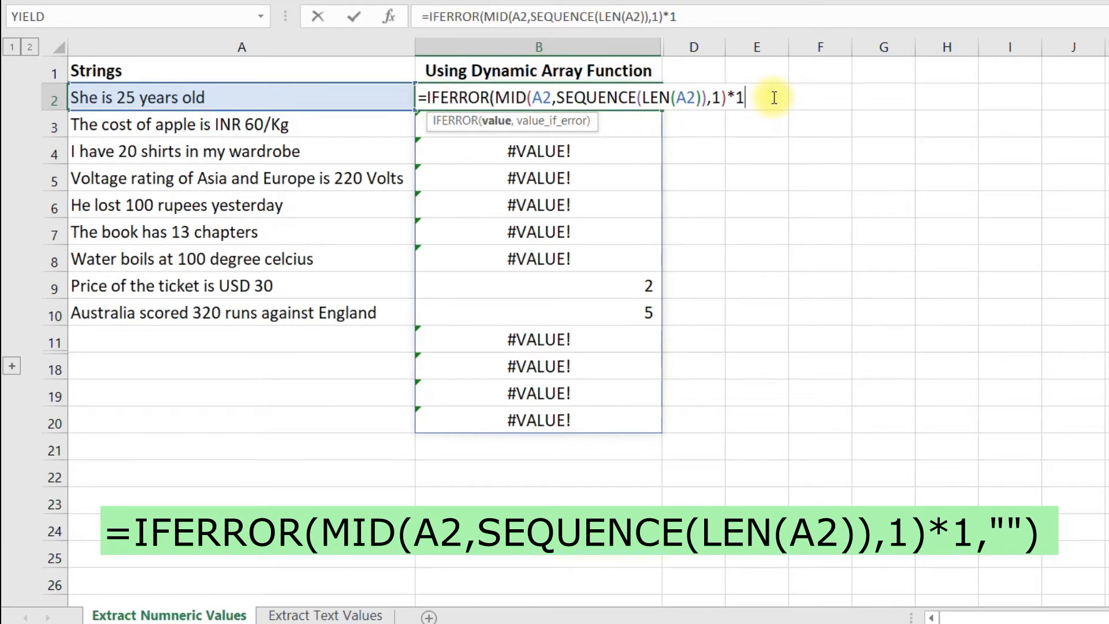
type(",")
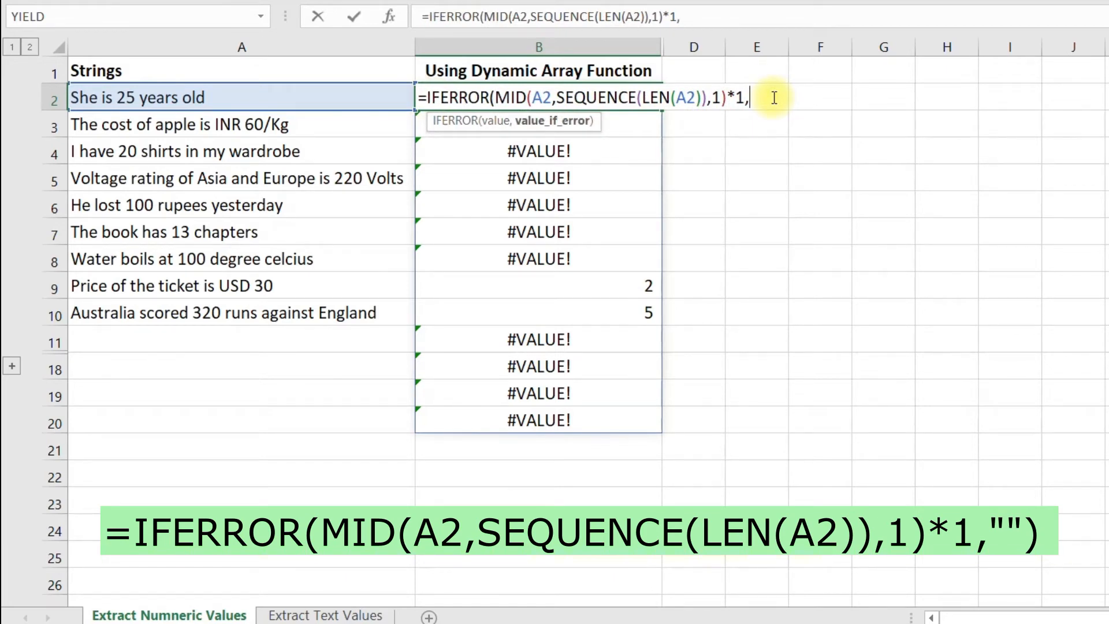
type("\"\")")
key("Return")
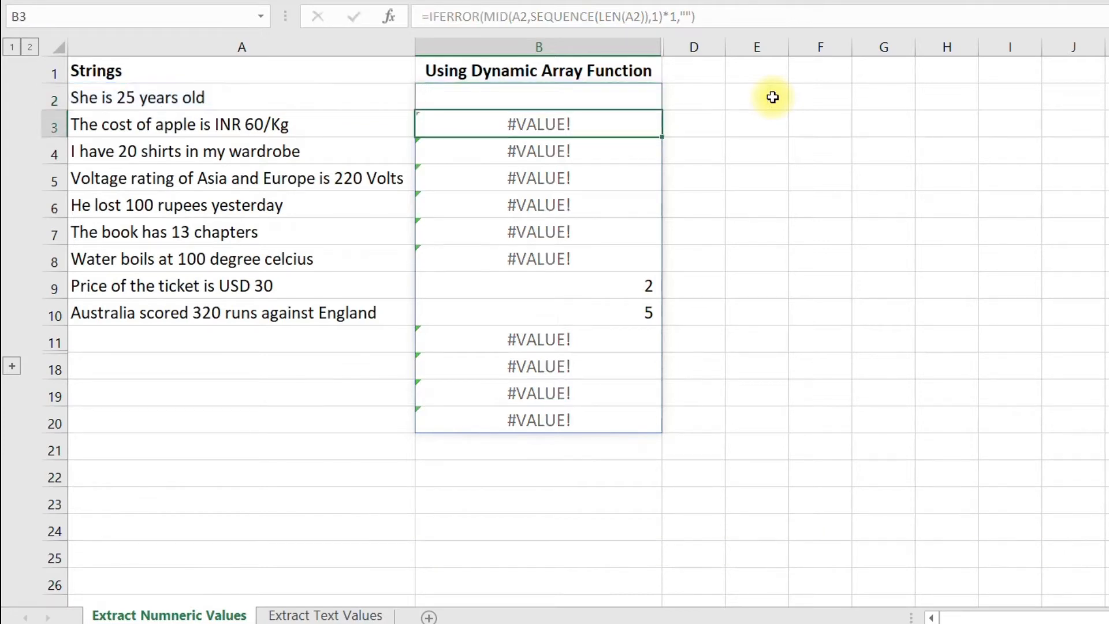
- Wrap the B2 formula in TEXTJOIN with no delimiter and empty cells ignored: =TEXTJOIN(,TRUE,IFERROR(MID(A2,SEQUENCE(LEN(A2)),1)*1,""))
left_click(536, 96)
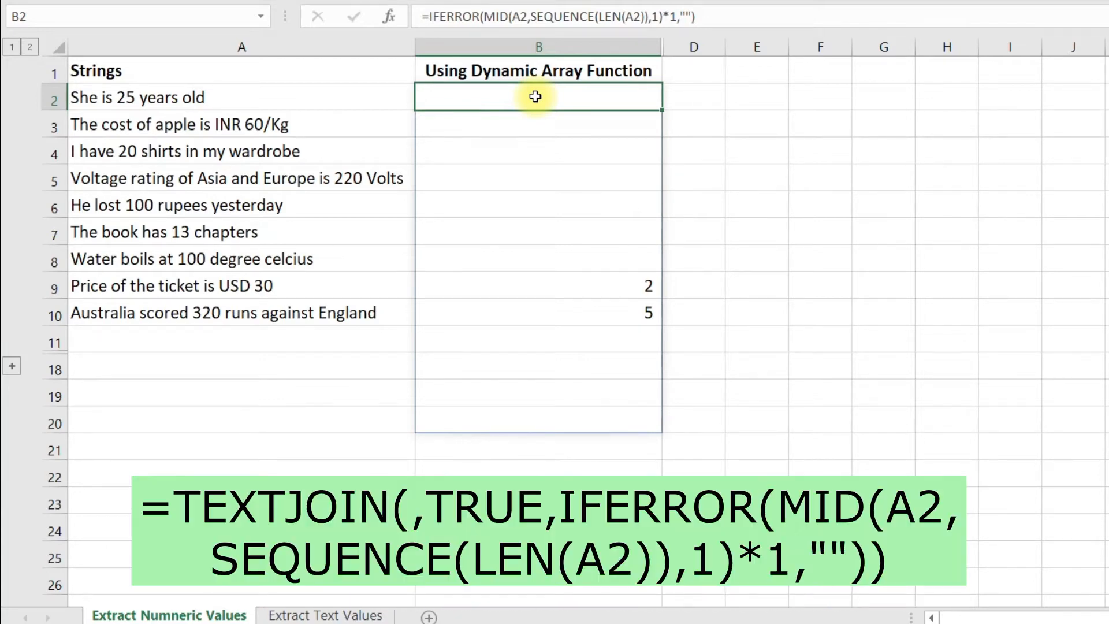
double_click(536, 97)
left_click(423, 98)
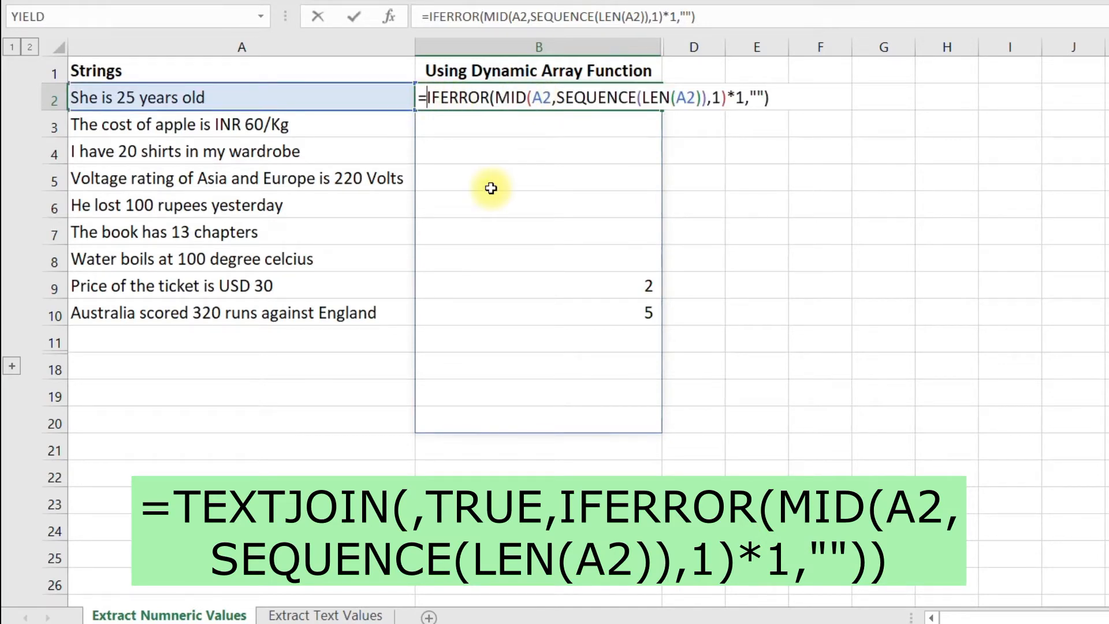
type("text")
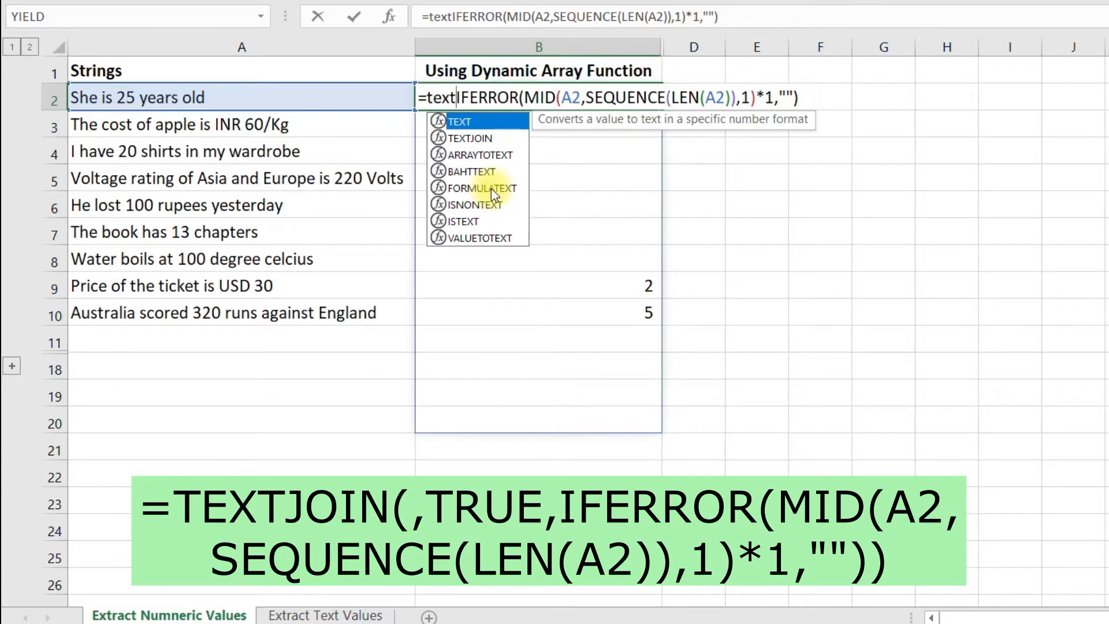
key("Down")
key("Tab")
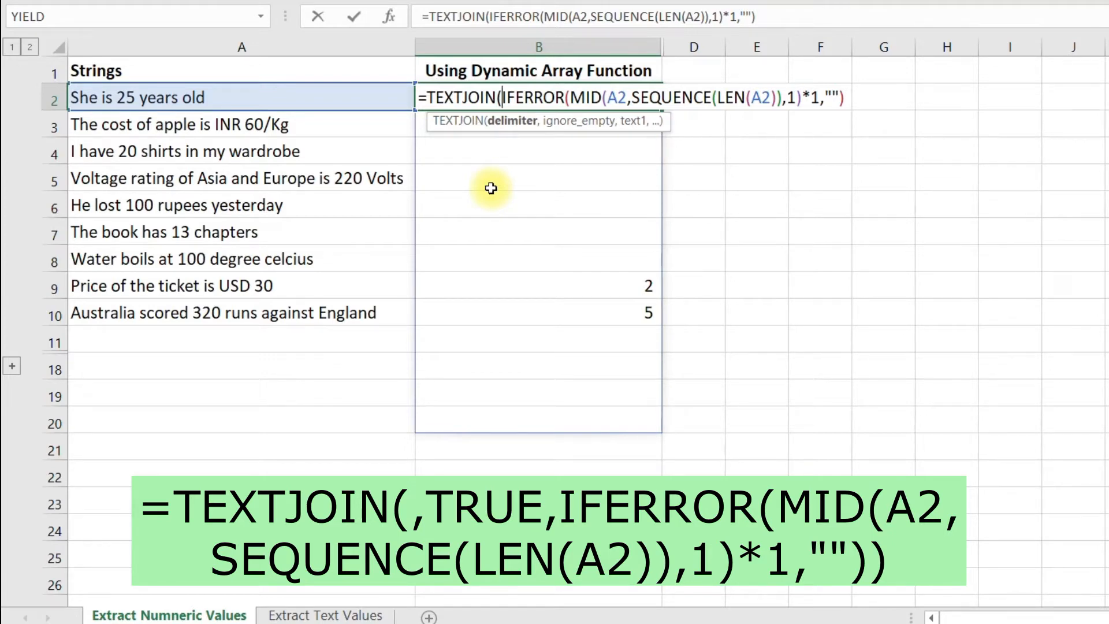
type(",")
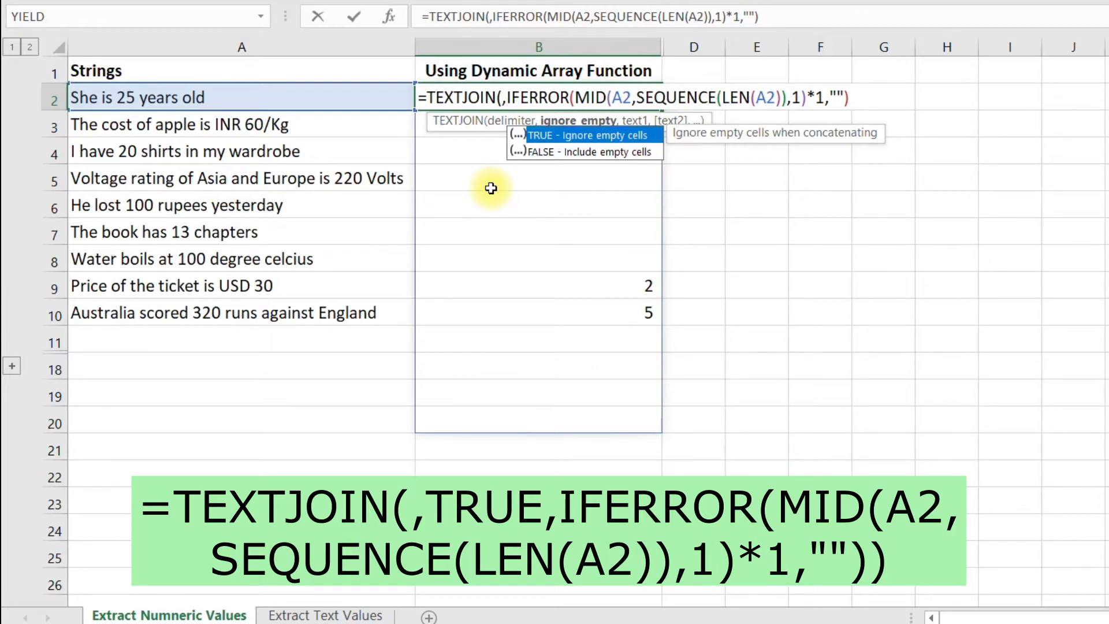
key("Tab")
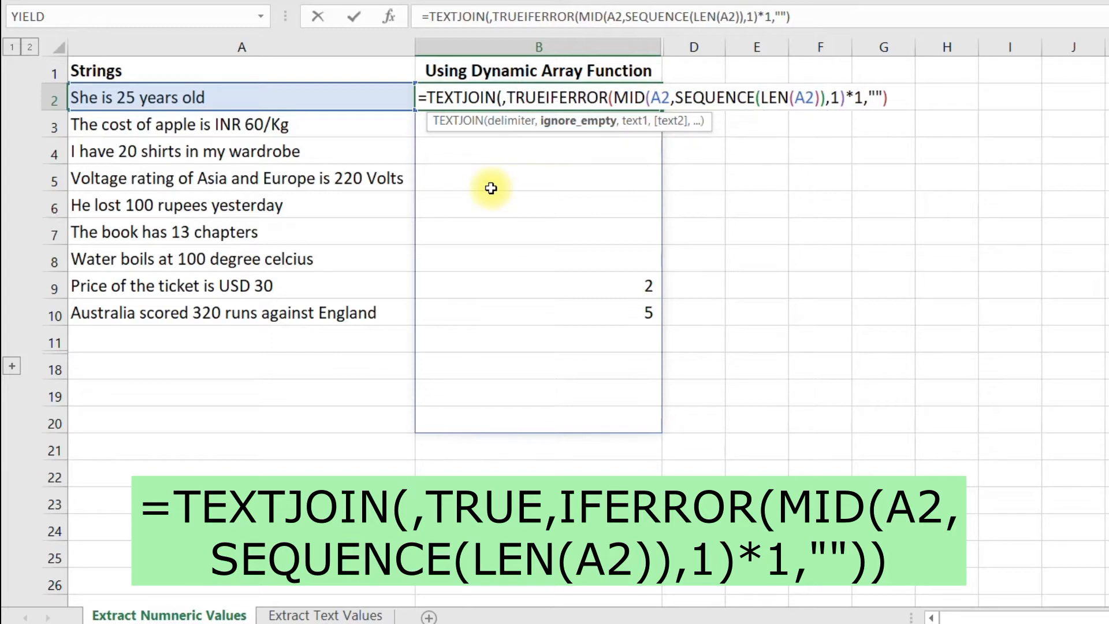
type(",")
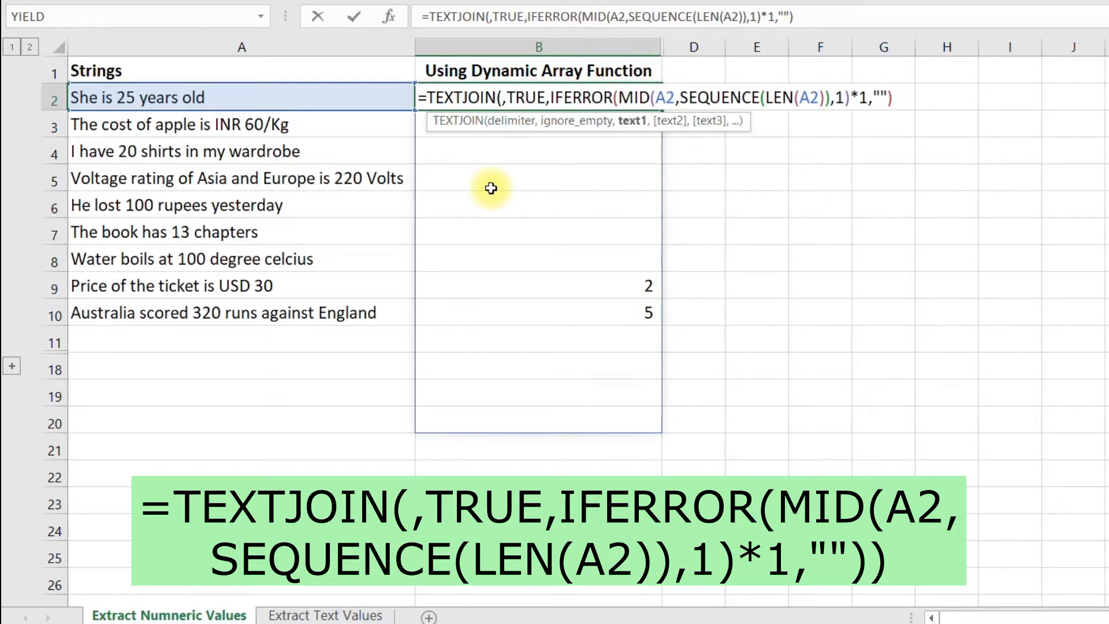
left_click(911, 97)
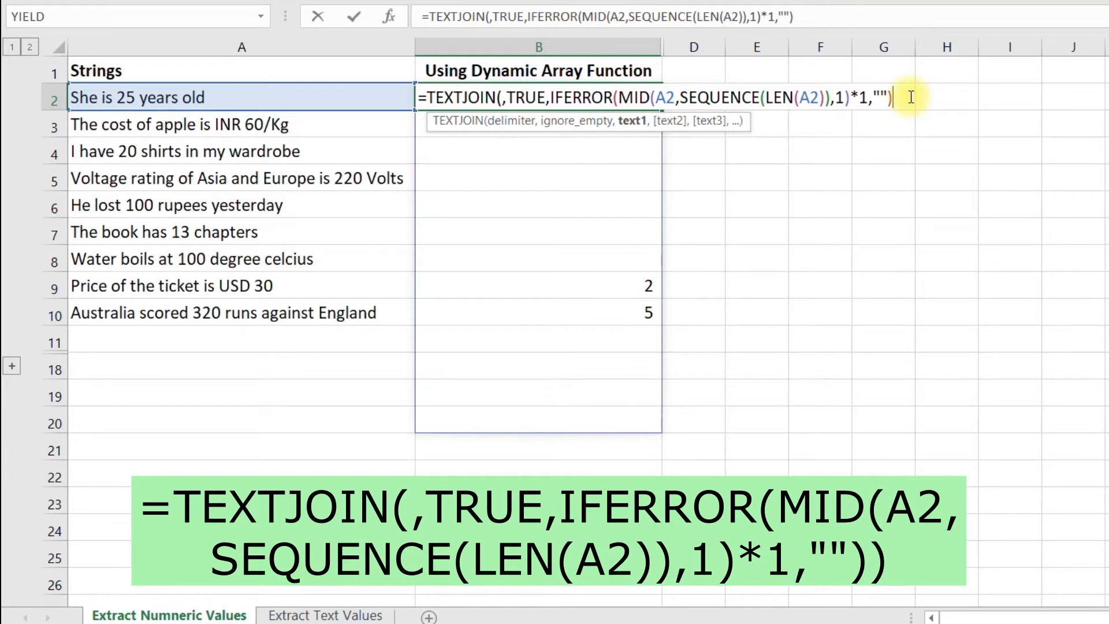
type(")")
key("Return")
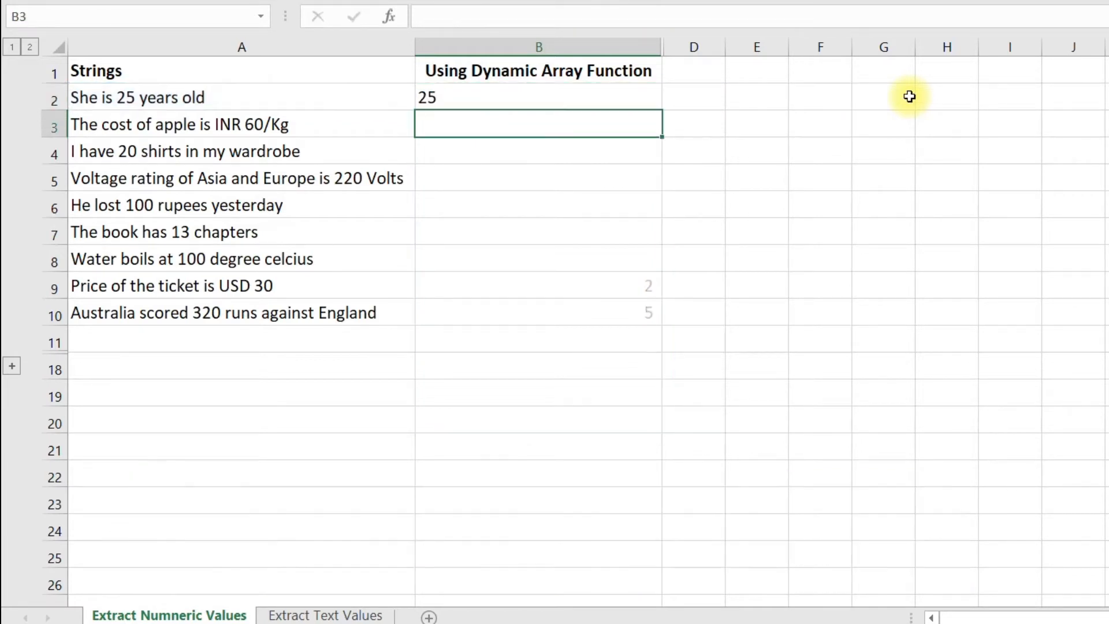
- Multiply the TEXTJOIN result in B2 by 1 by appending *1 to the end of the formula
left_click(634, 96)
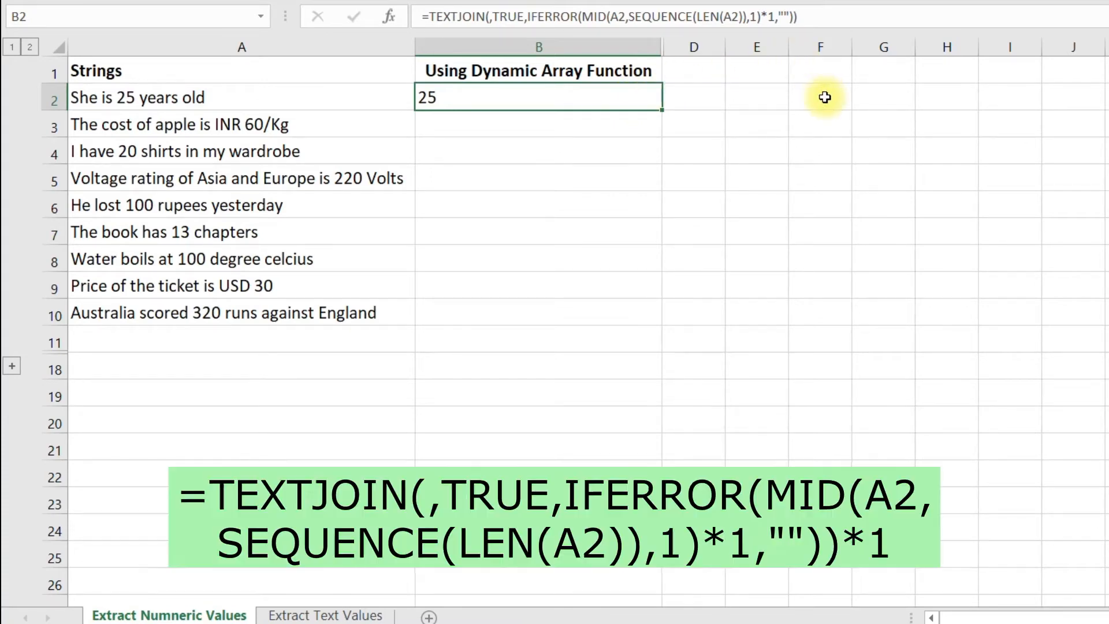
key("F2")
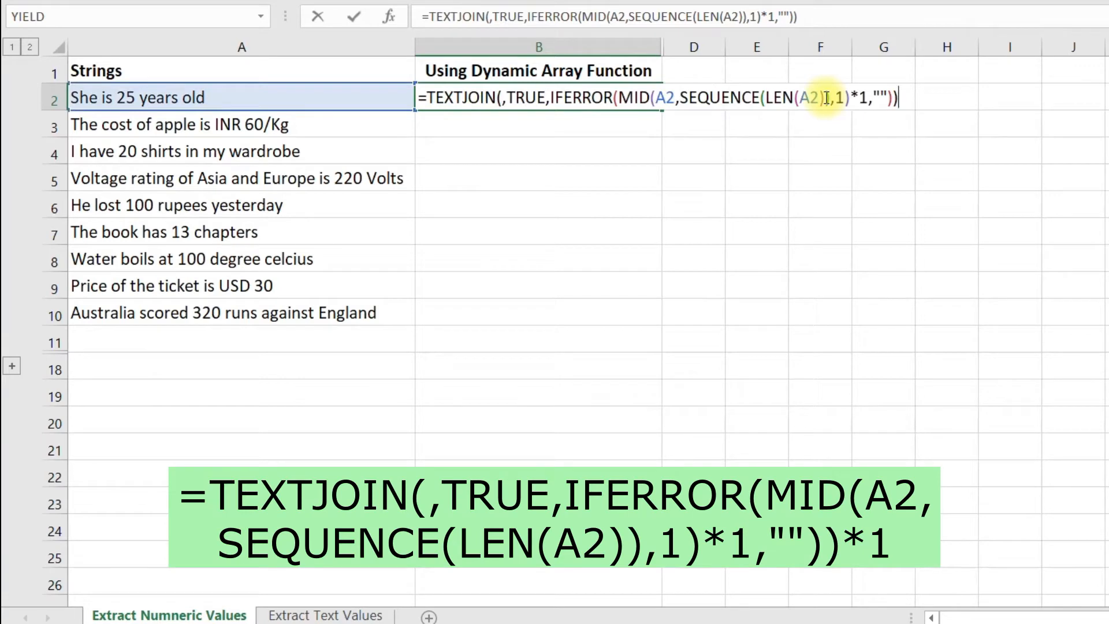
type("*1")
key("Return")
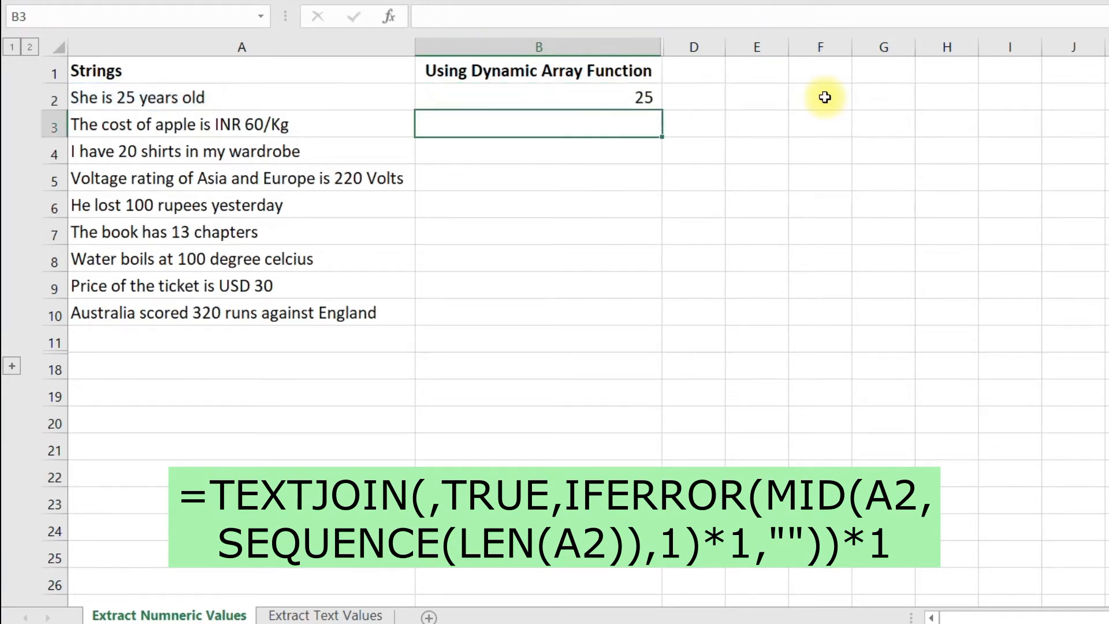
- Fill the B2 formula down through B10 and select the range B2:B10
left_click(659, 105)
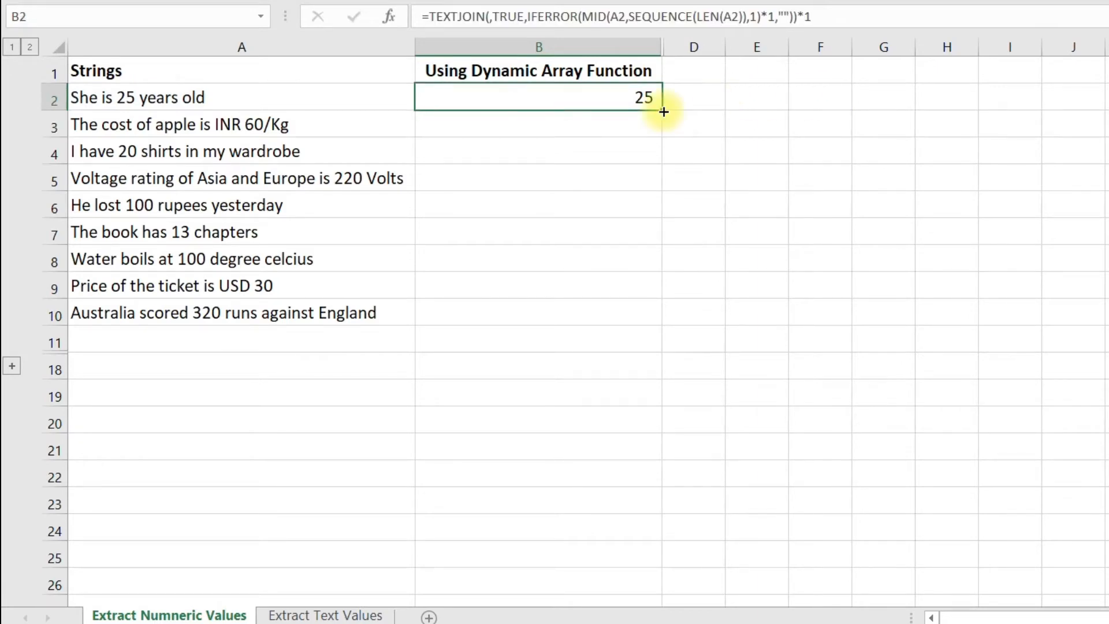
left_click_drag(663, 112, 663, 320)
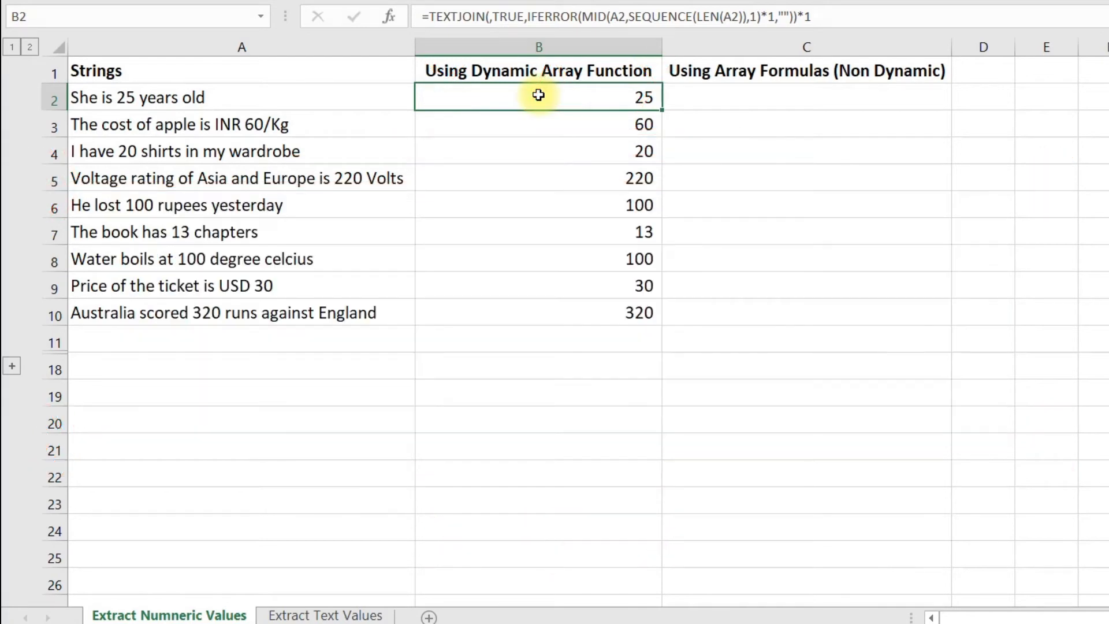
left_click_drag(538, 94, 540, 309)
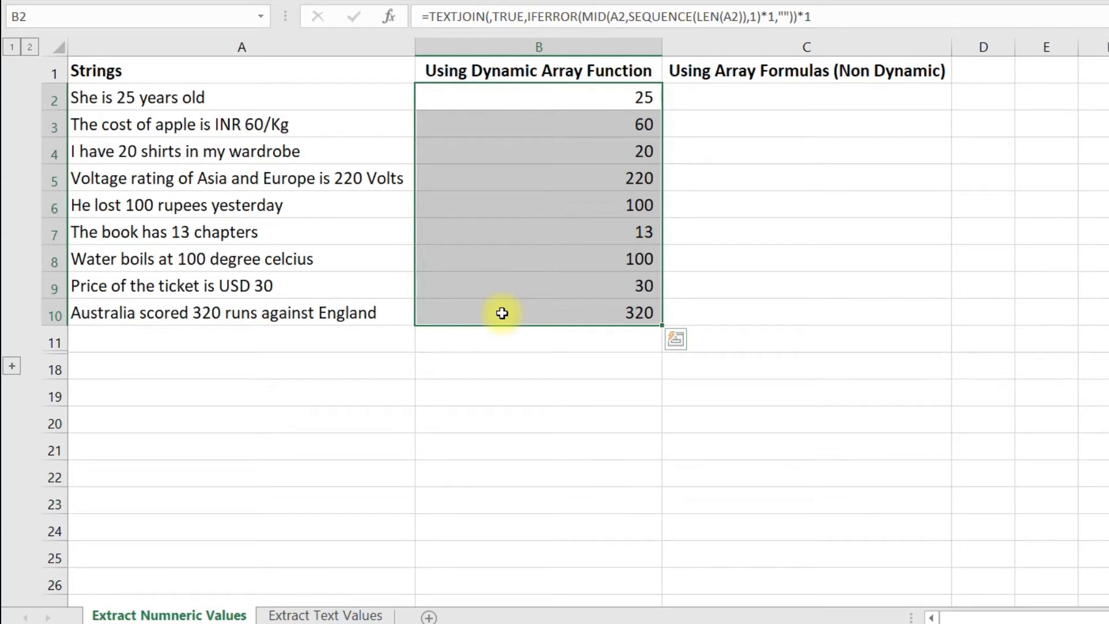
- Copy the formula text from B2 and paste it unchanged into cell C2
left_click(603, 100)
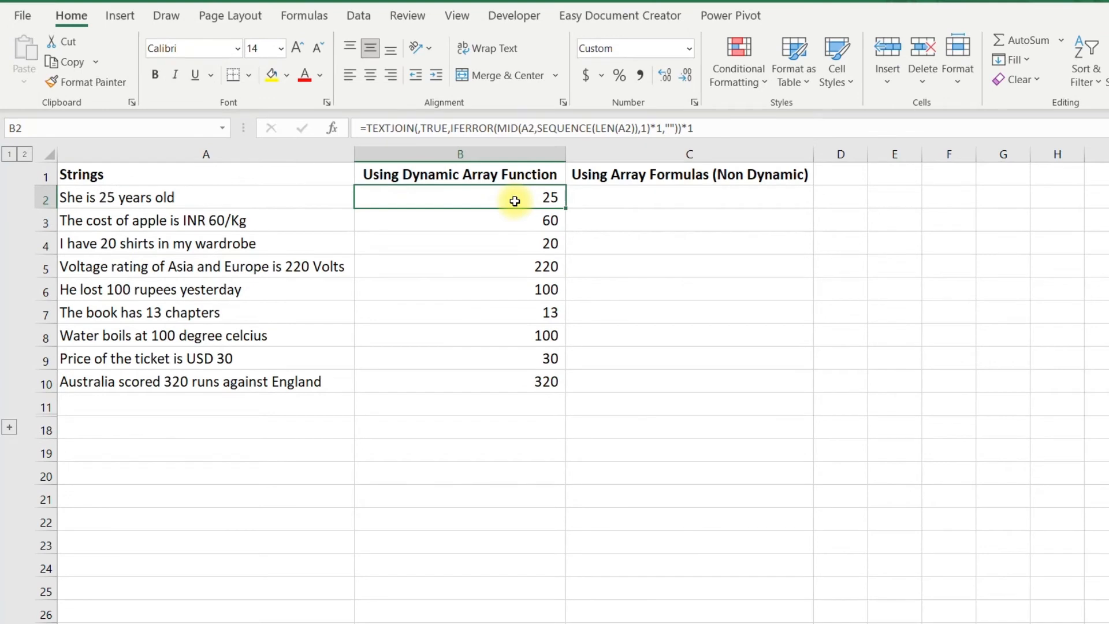
left_click_drag(720, 128, 300, 126)
key("ctrl+c")
left_click(300, 131)
key("Right")
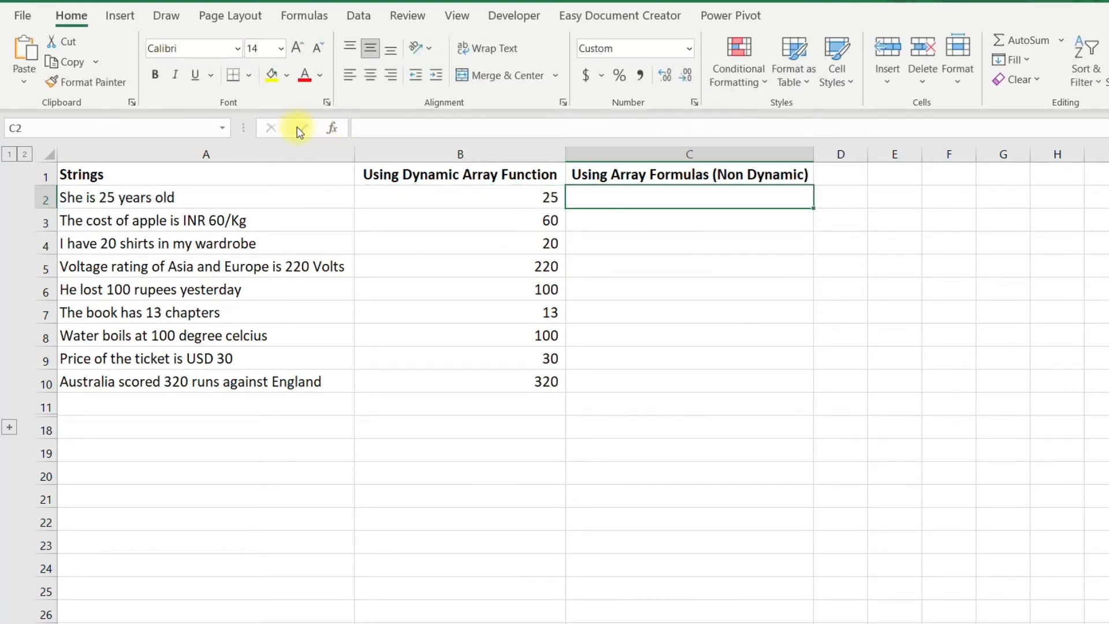
key("ctrl+v")
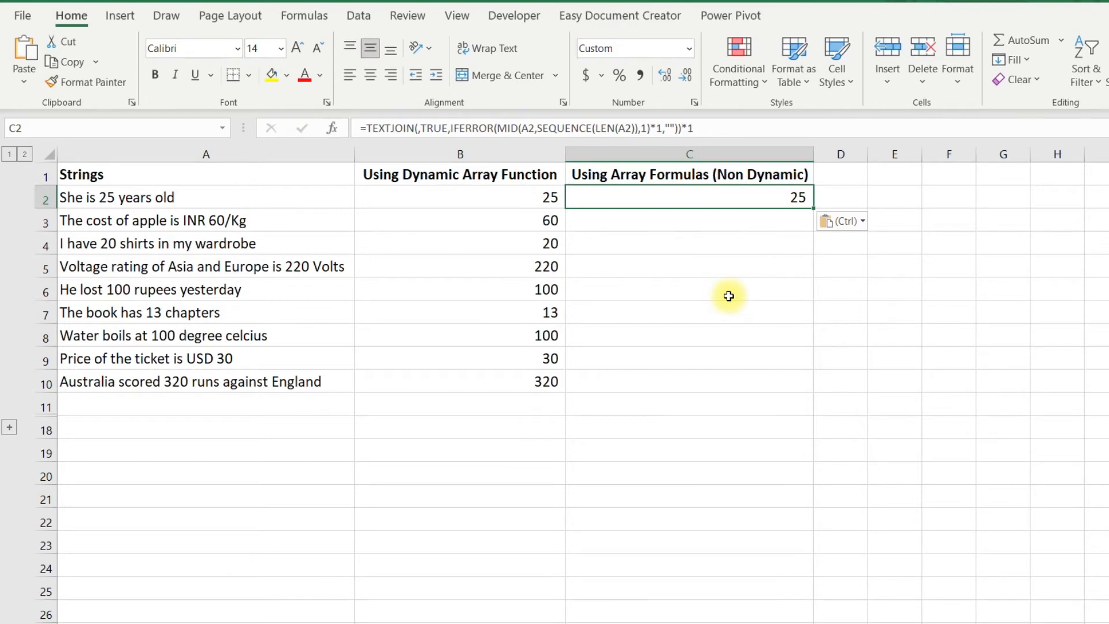
- Replace SEQUENCE(LEN(A2)) in the C2 formula with ROW(INDIRECT("1:"&LEN(A2)))
key("F2")
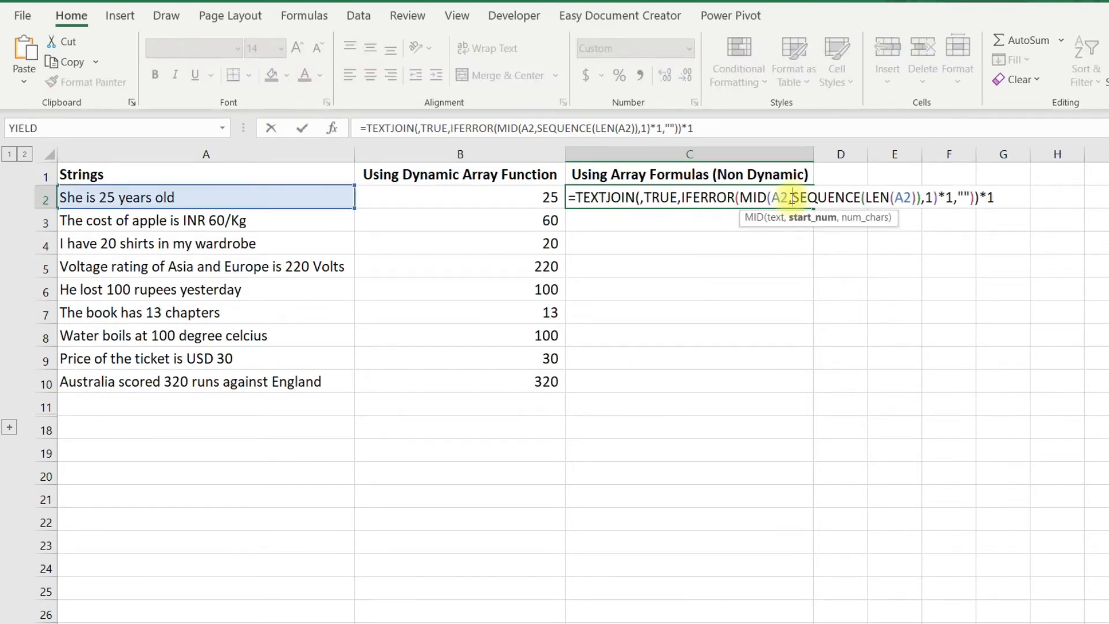
left_click_drag(792, 199, 921, 197)
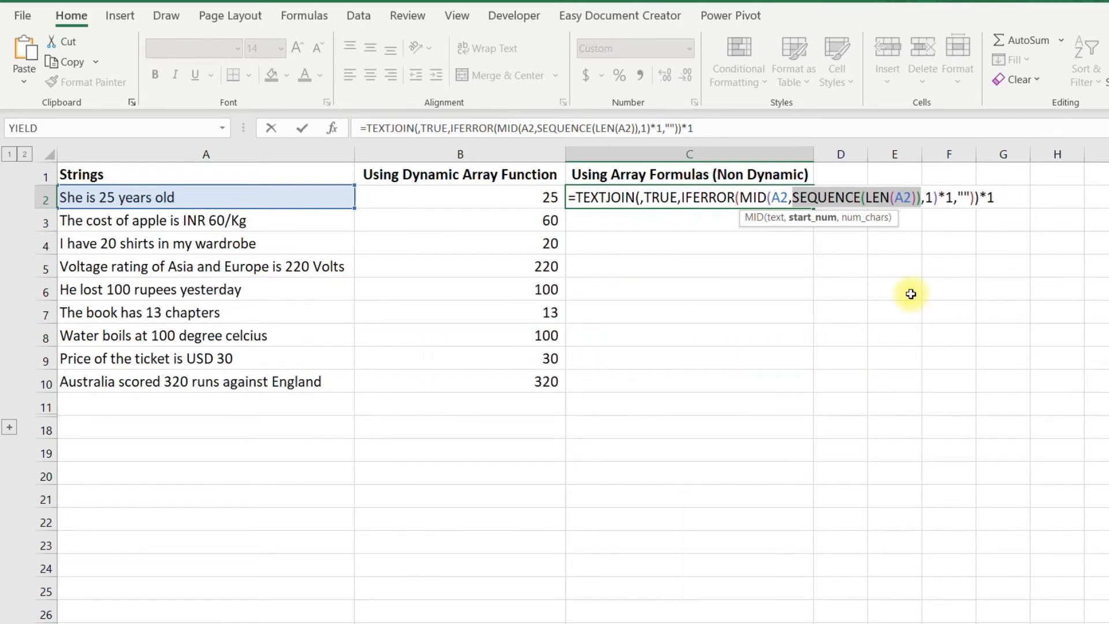
key("Delete")
type("ROW(INDIRECT(")
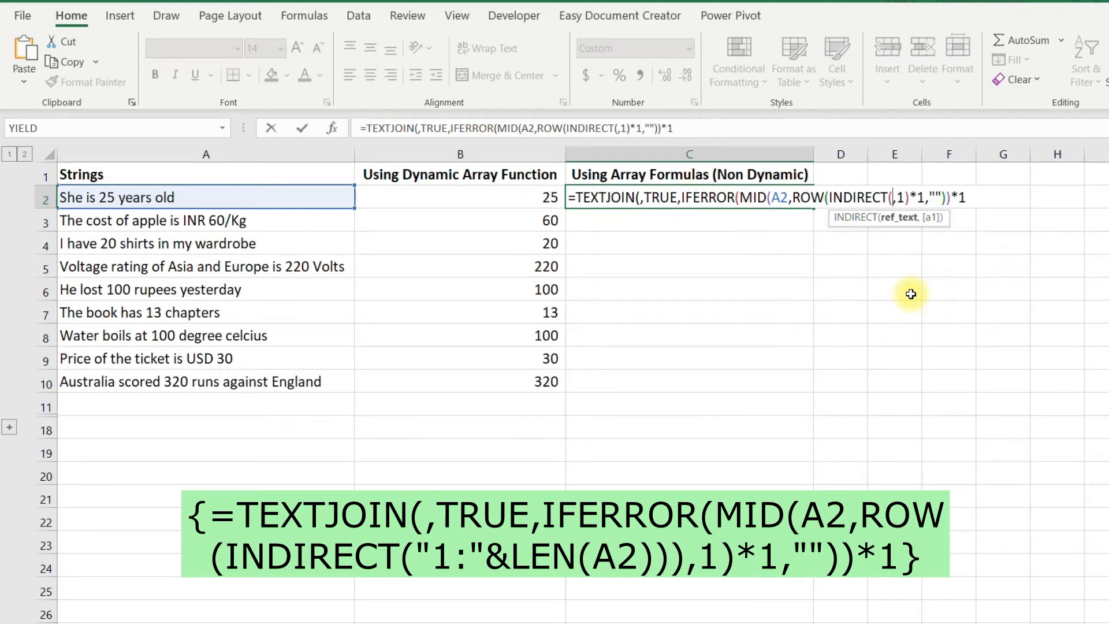
type("\"1")
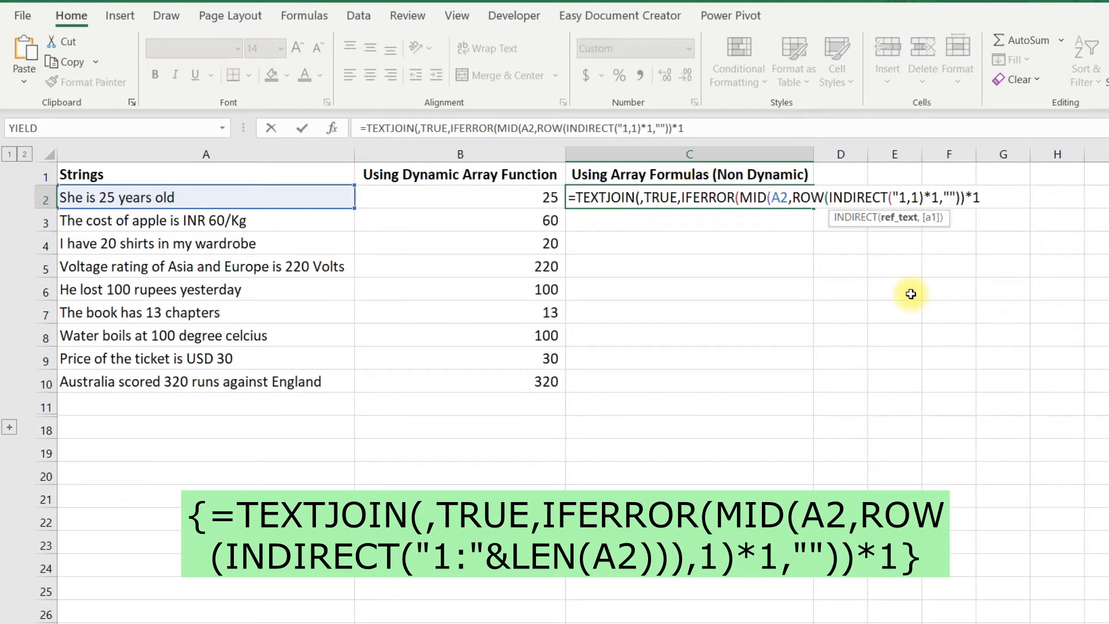
type(":\"")
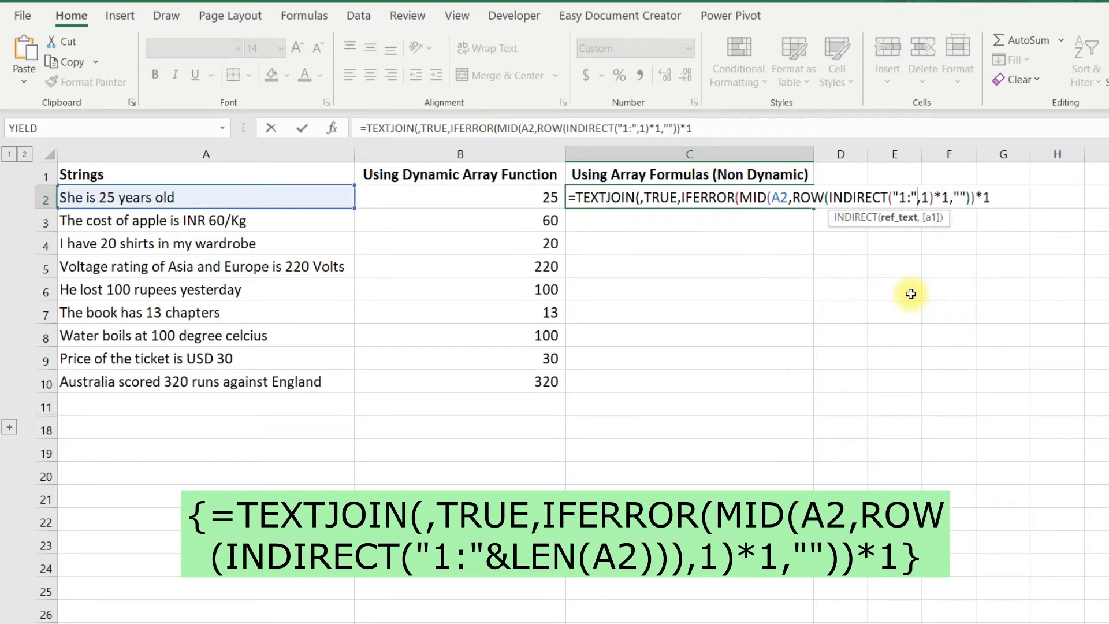
type("&")
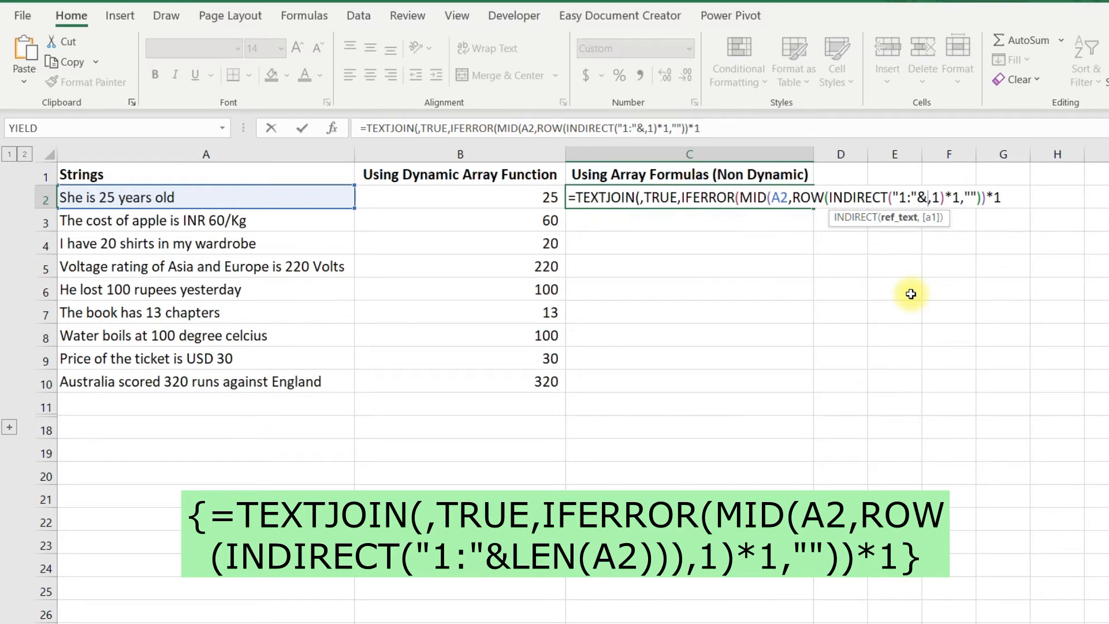
type("LEN(")
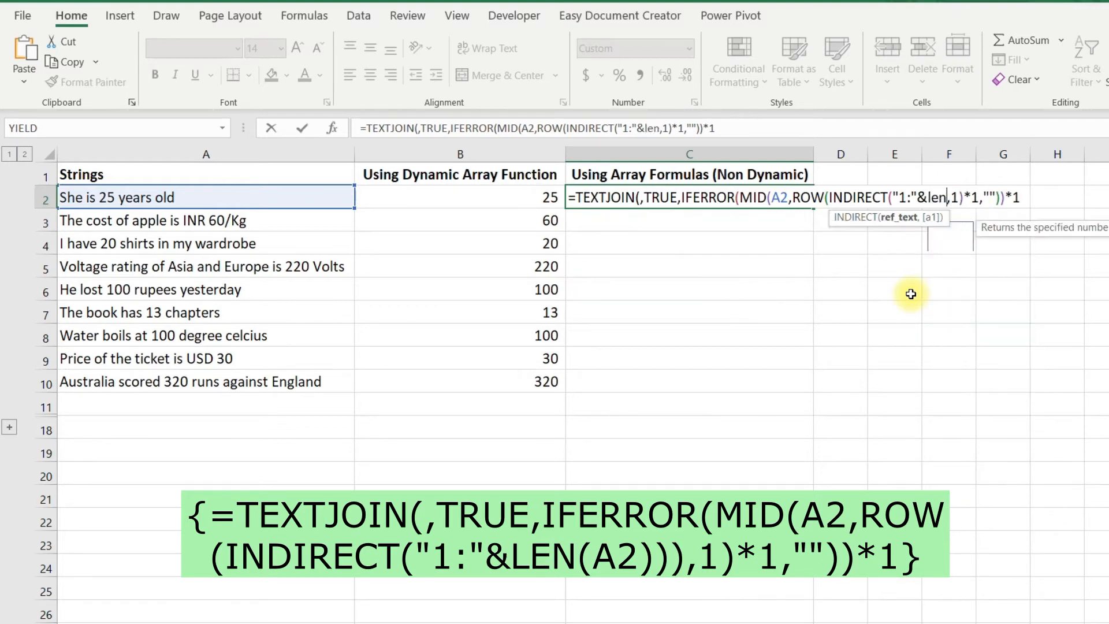
left_click(315, 199)
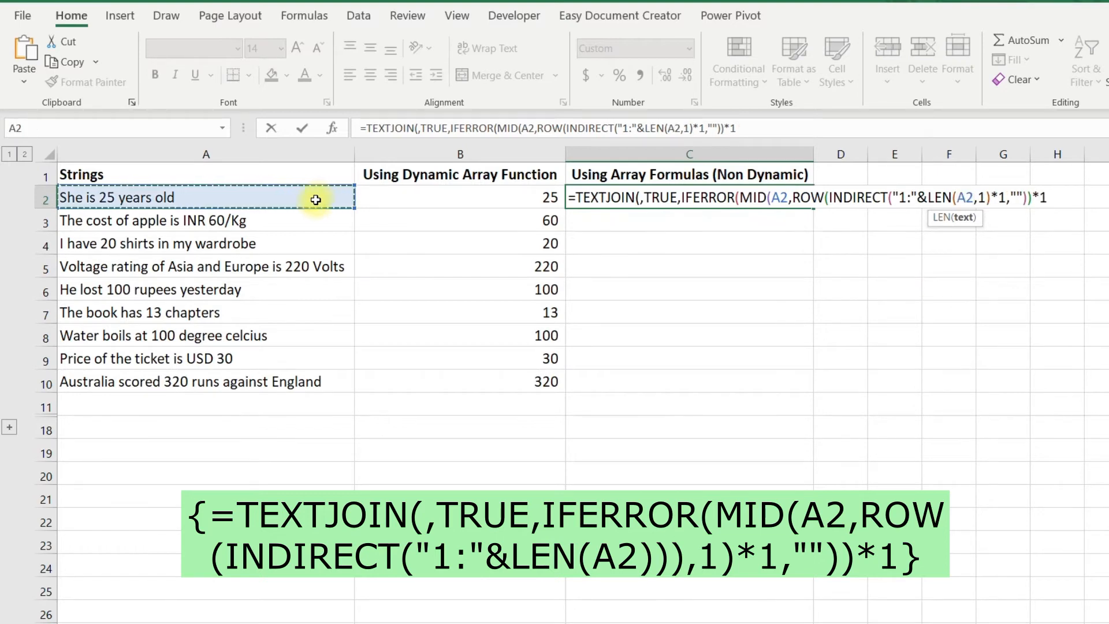
type(")")
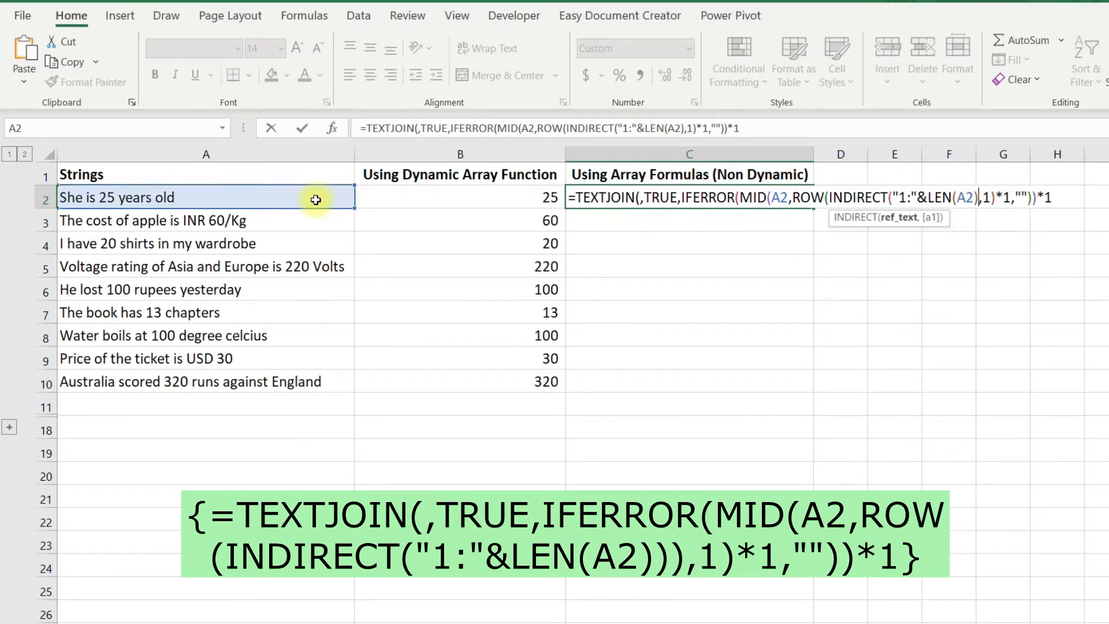
type(")")
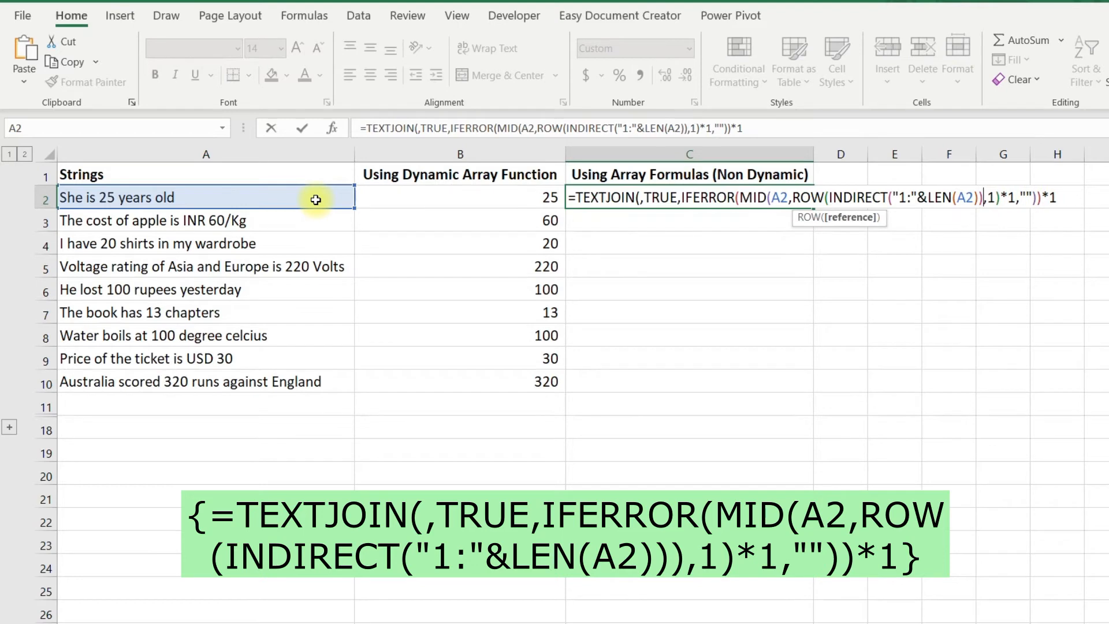
type(")")
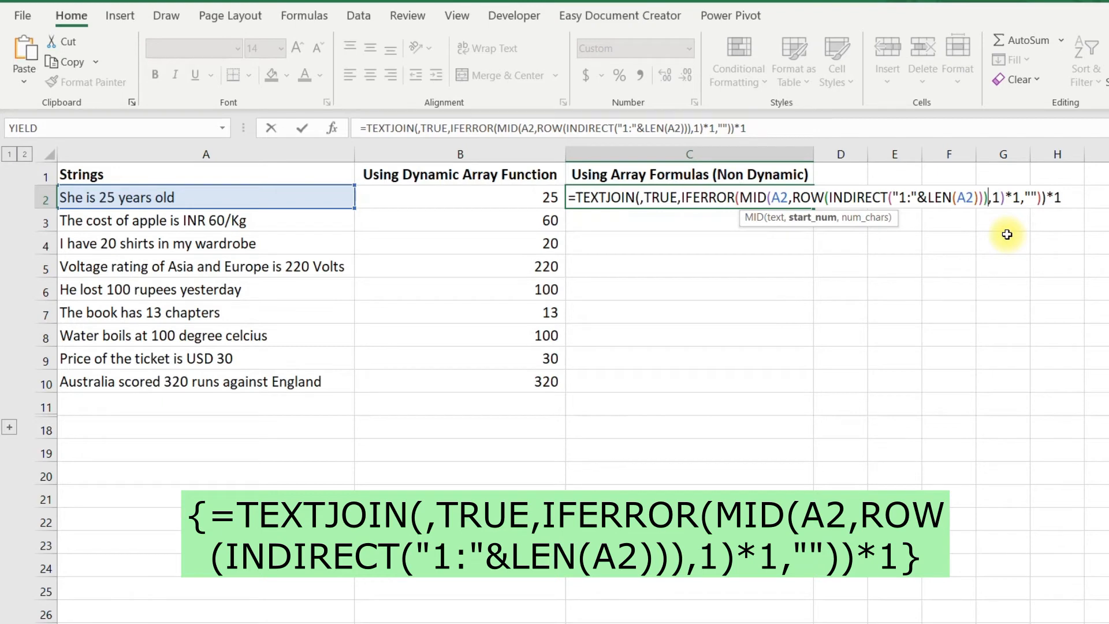
- Enter the C2 formula as a non-dynamic array formula and fill it down through C10
key("ctrl+shift+Return")
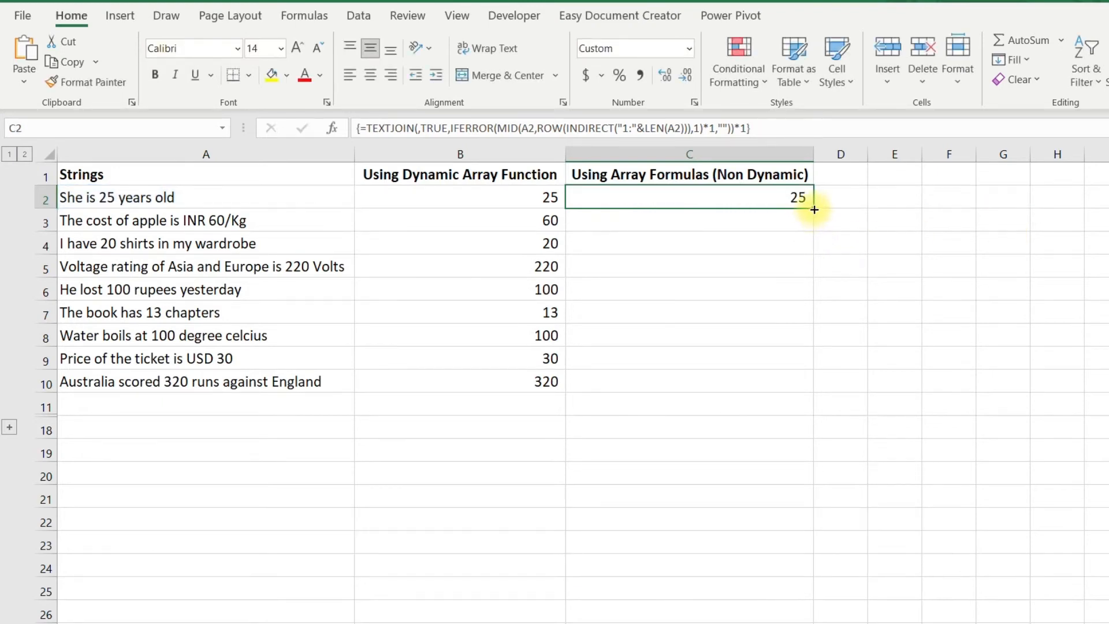
left_click_drag(813, 208, 805, 384)
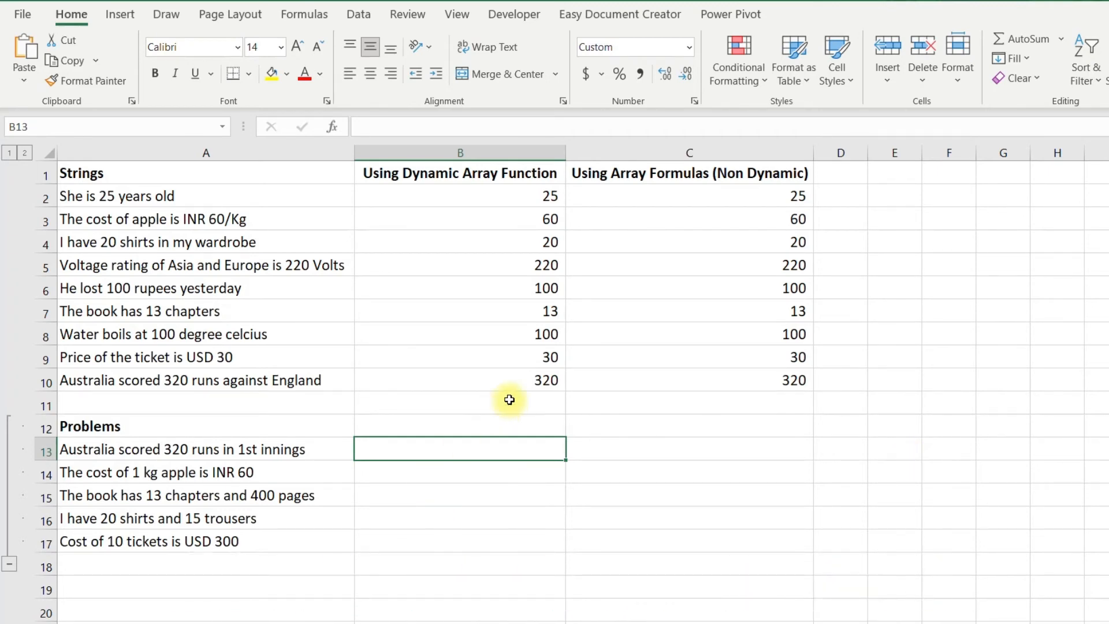
- Examine the numbers inside the strings in A13:A15 under the Problems heading without changing the text
left_click(180, 450)
double_click(182, 449)
left_click_drag(186, 450, 165, 449)
left_click_drag(240, 452, 247, 450)
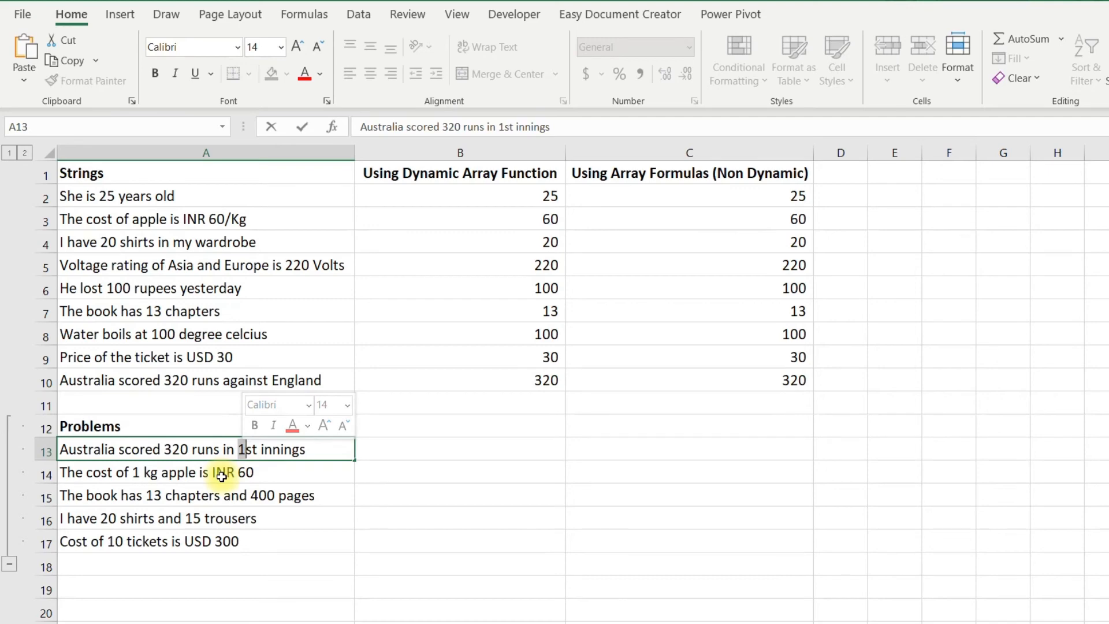
left_click(221, 475)
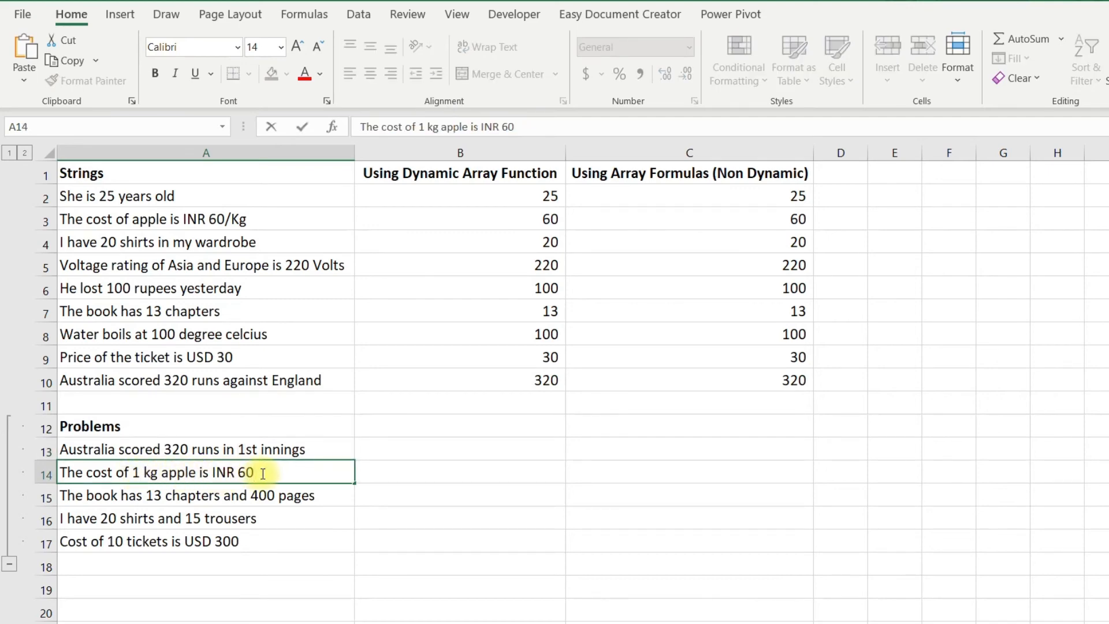
left_click(258, 496)
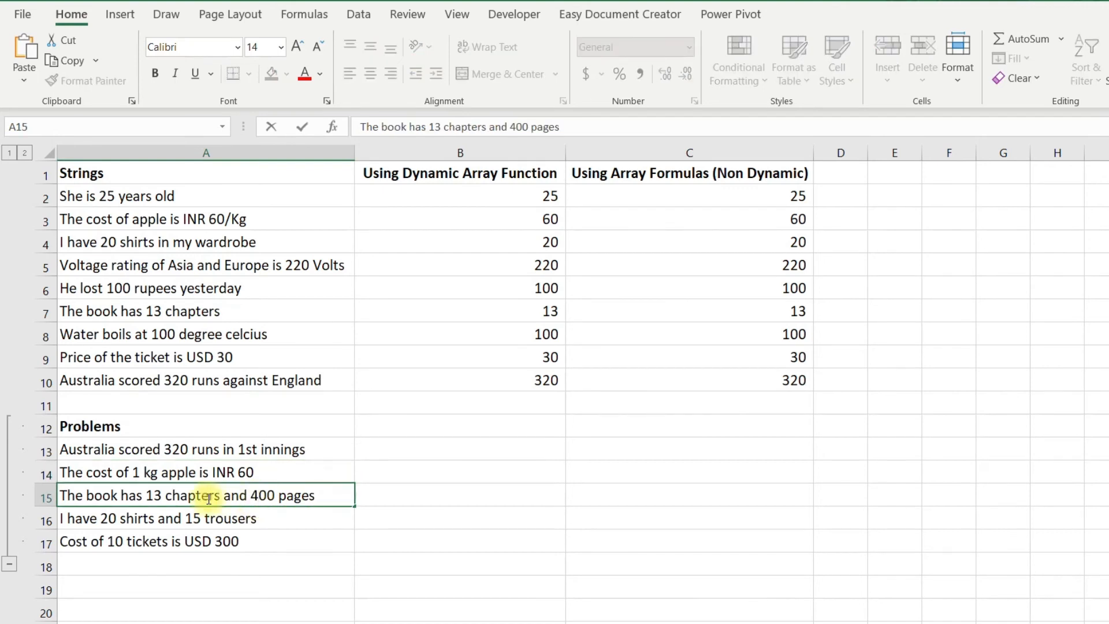
left_click_drag(163, 497, 152, 496)
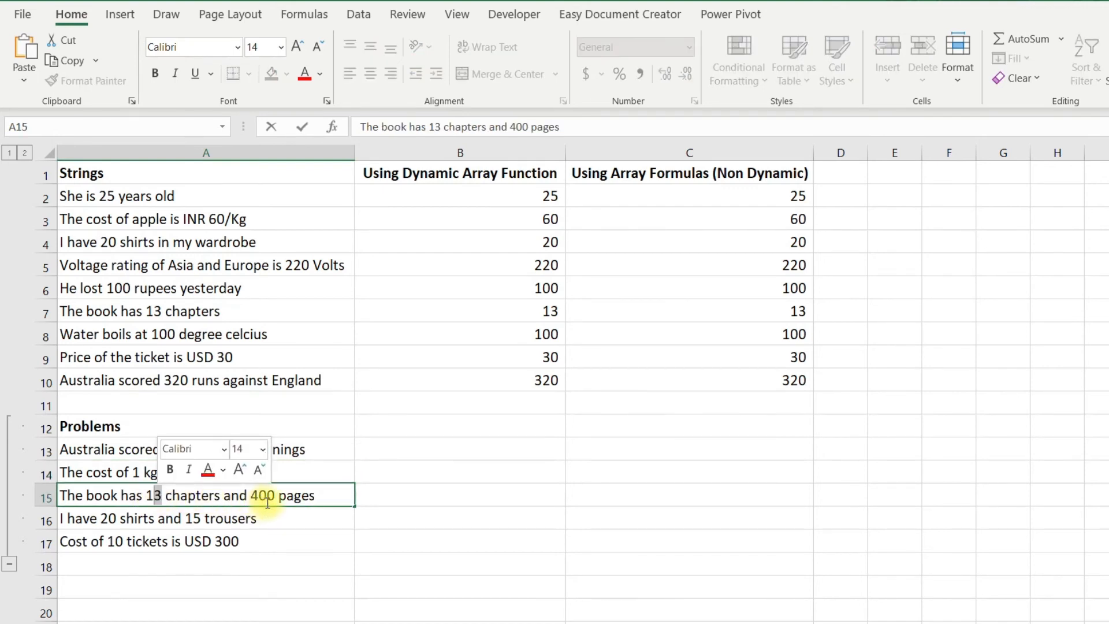
left_click_drag(276, 497, 254, 497)
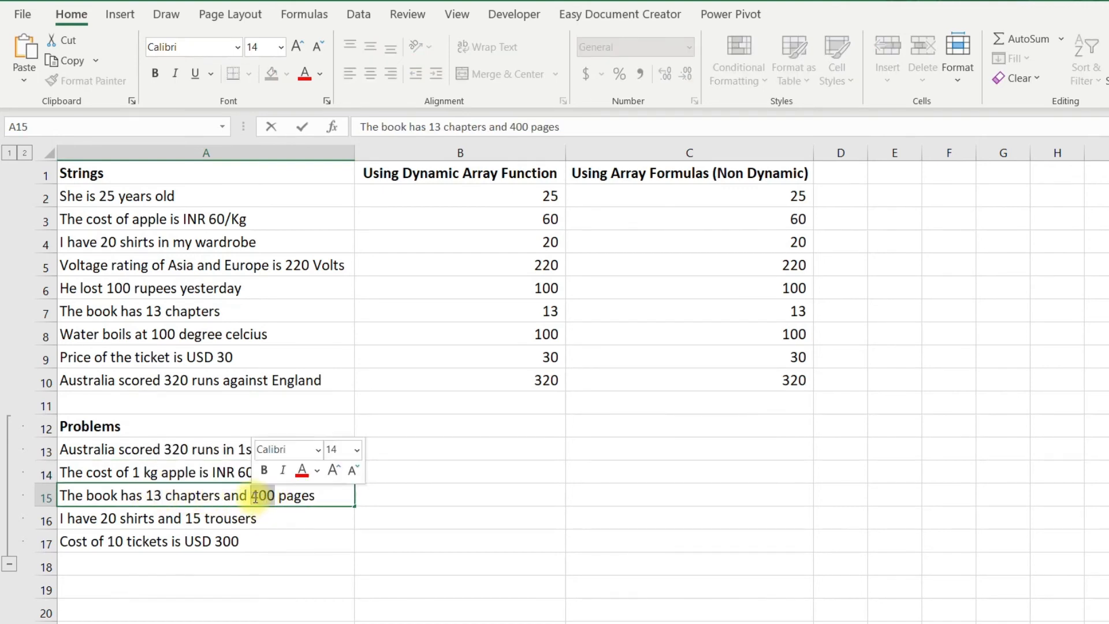
key("Escape")
- Copy the formulas in B10:C10 to B13:C17 beside the Problems strings
left_click_drag(491, 381, 660, 383)
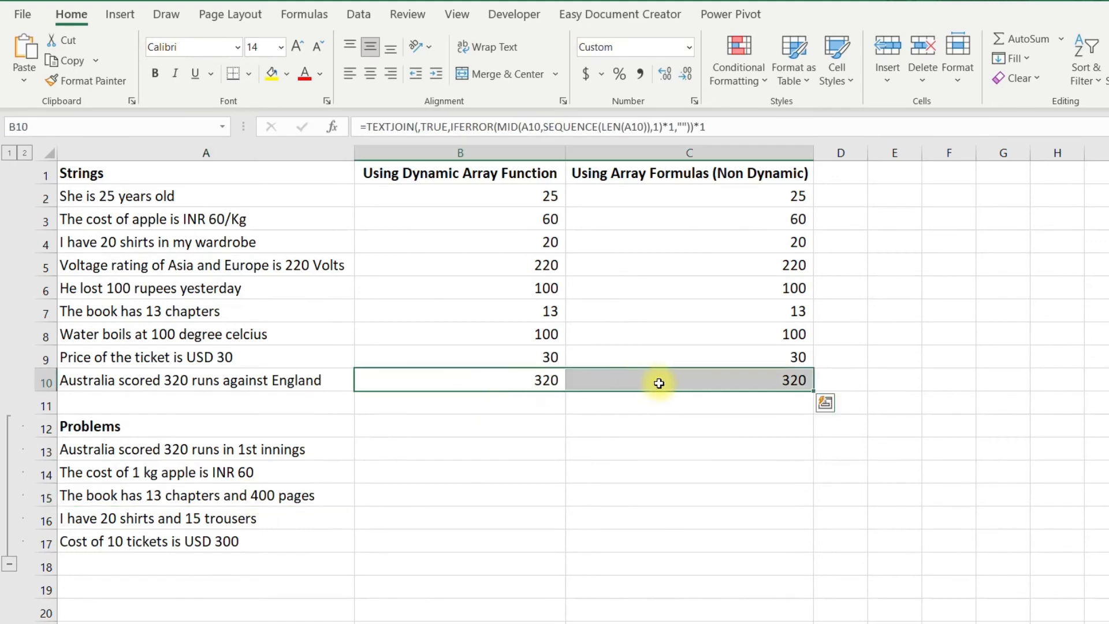
key("ctrl+c")
key("Down")
key("Down")
key("Down")
key("shift+Down")
key("shift+Down")
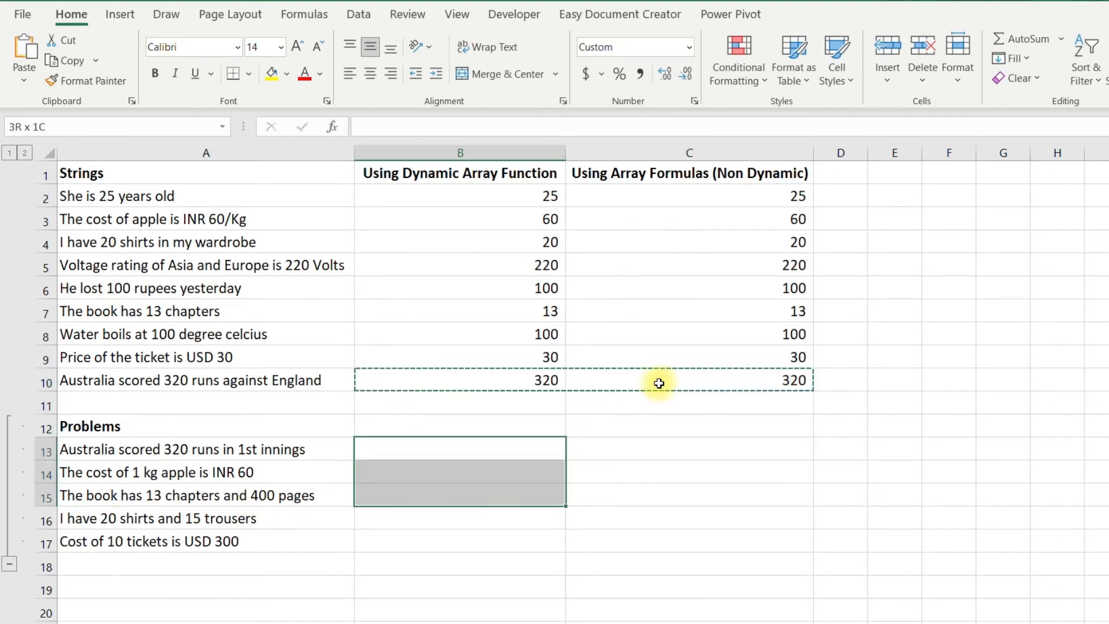
key("shift+Down")
key("shift+Down")
key("ctrl+v")
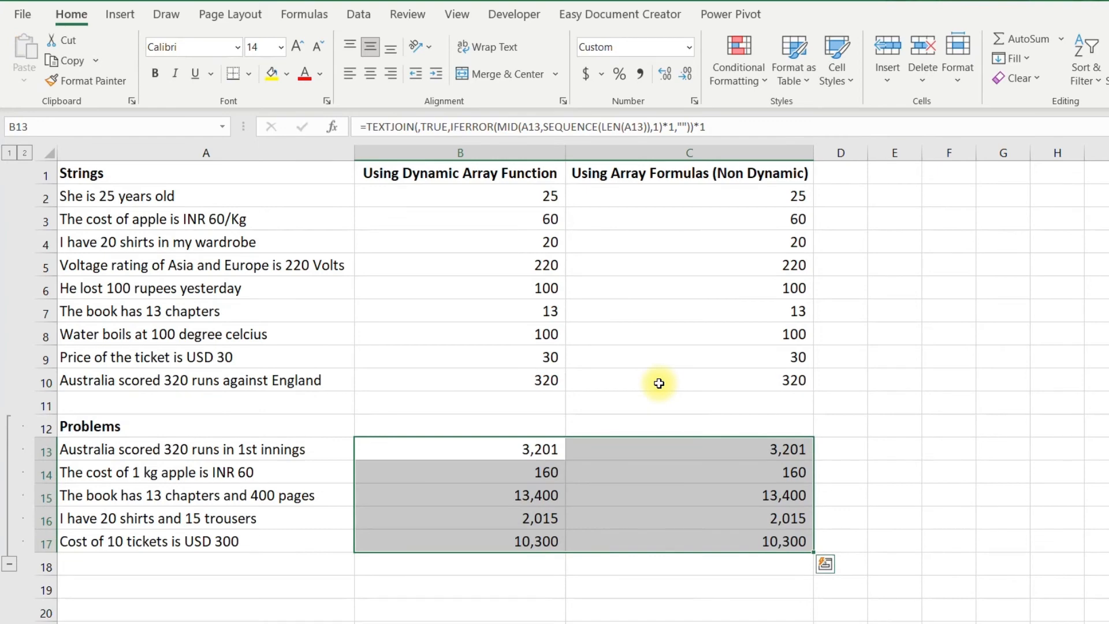